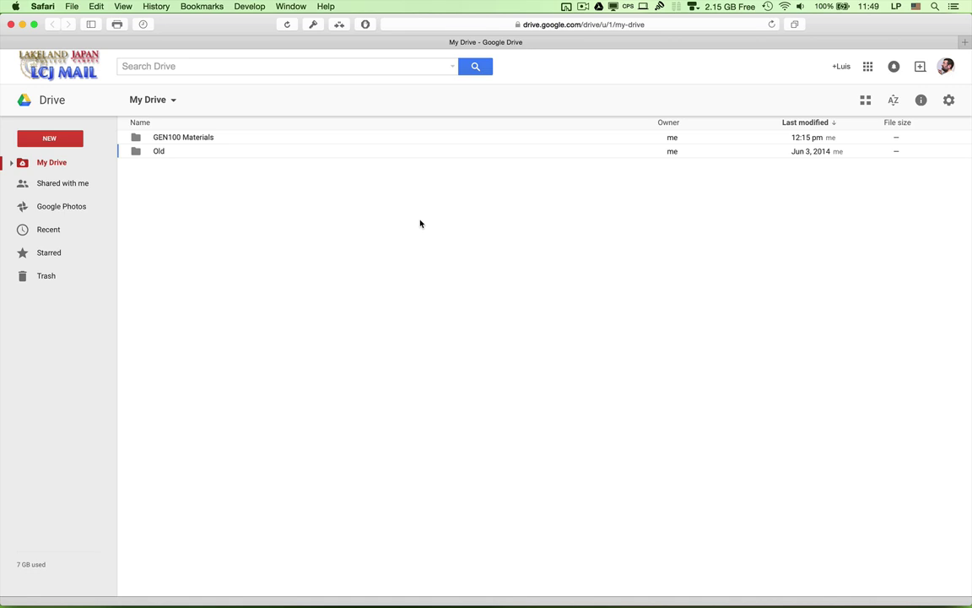
Create a new Google Docs document and name it "Essay 1 Outline - " followed by the author's full name.
click(51, 139)
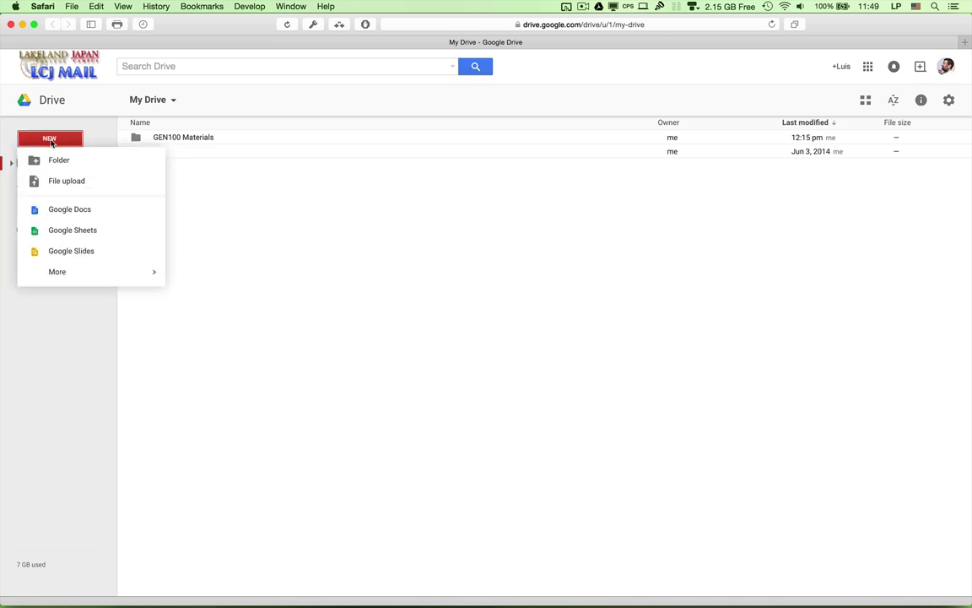
click(66, 211)
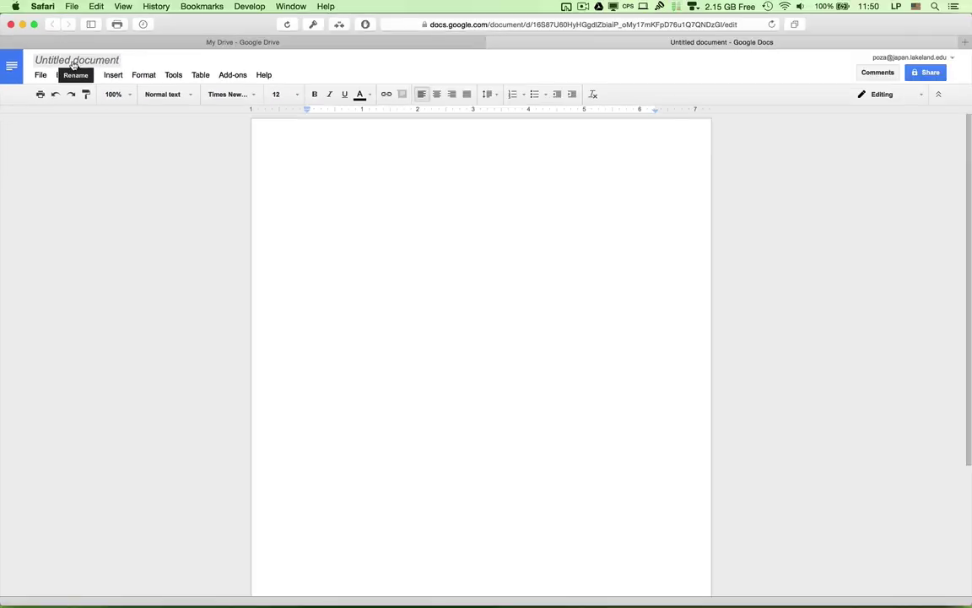
click(73, 61)
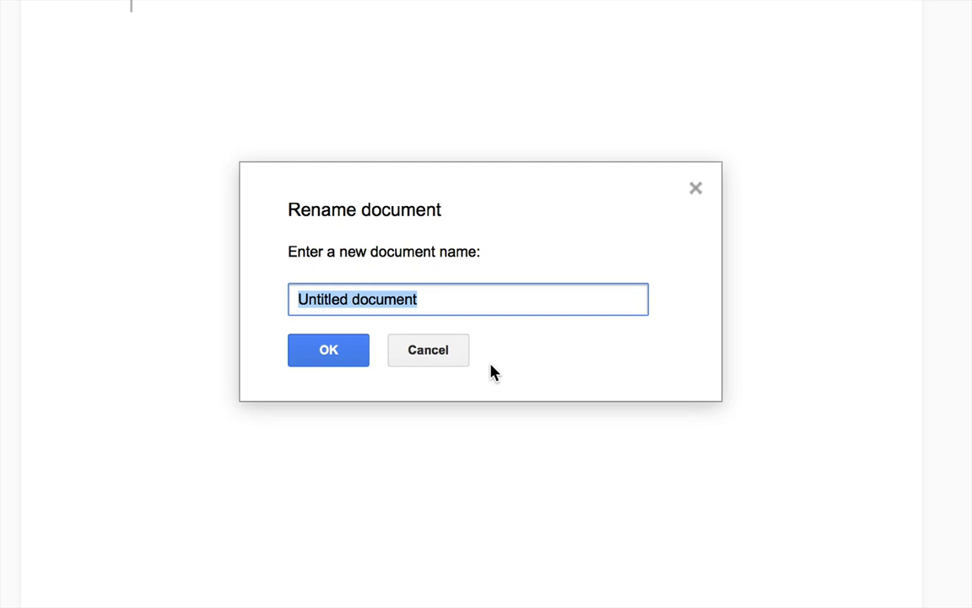
text(Essay 1)
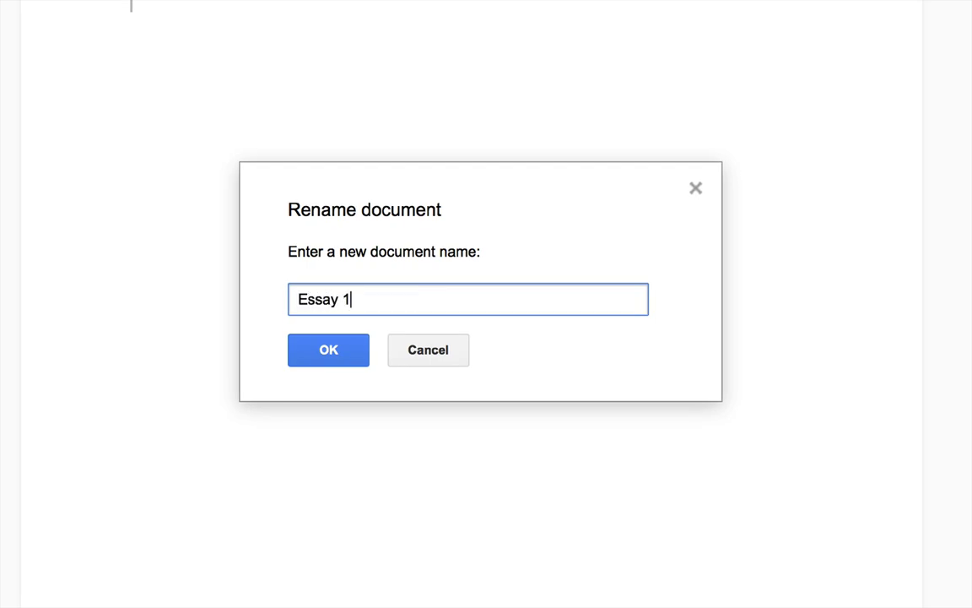
text( Outline - Il)
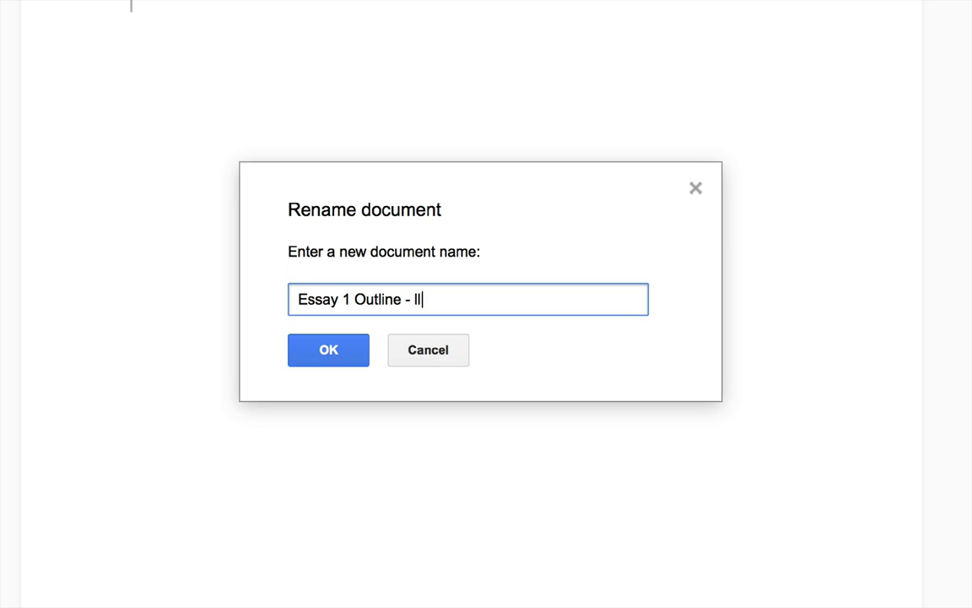
text(is Poza)
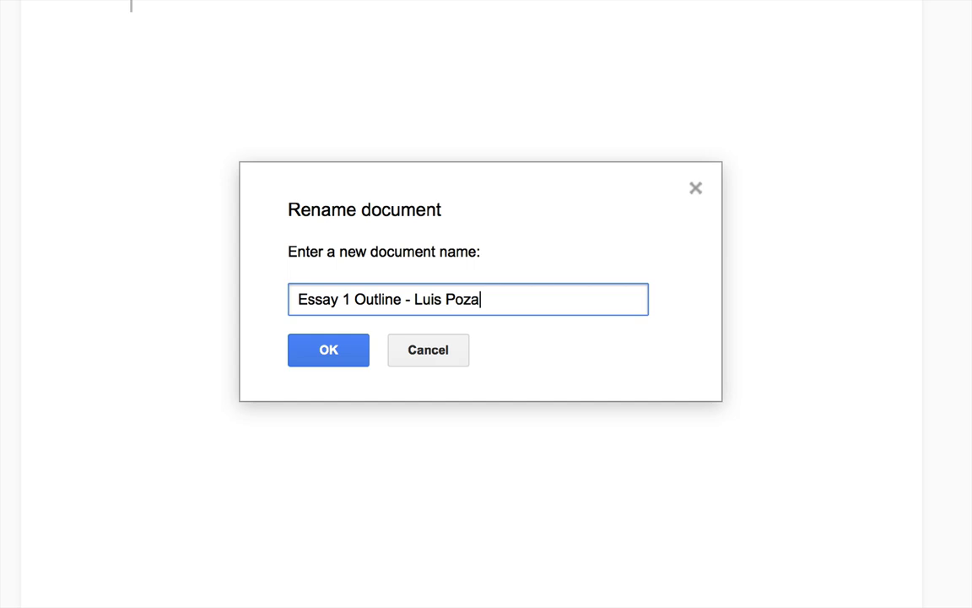
click(338, 356)
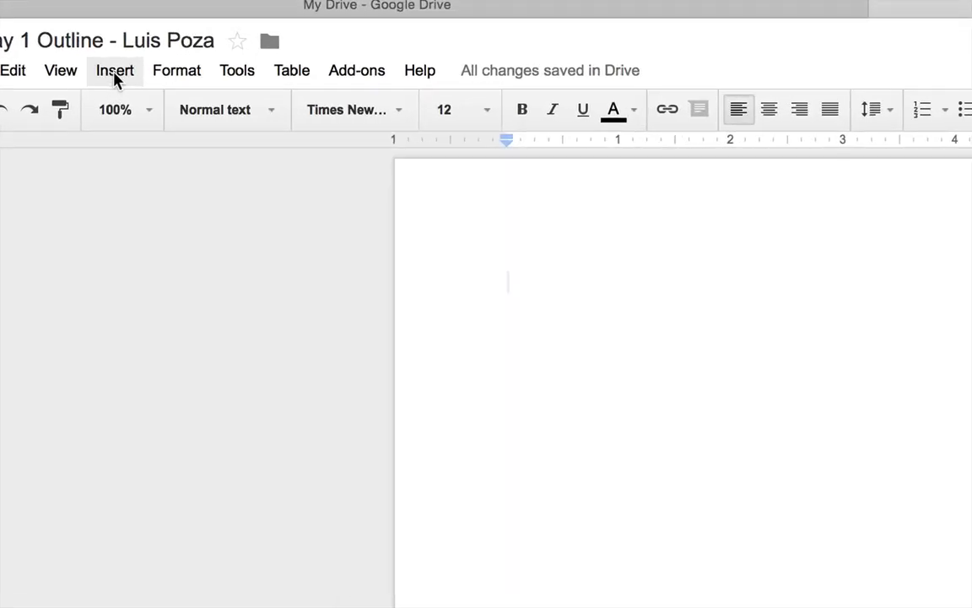
Add a page header, align it to the right, and enter the author's surname followed by a space.
click(112, 76)
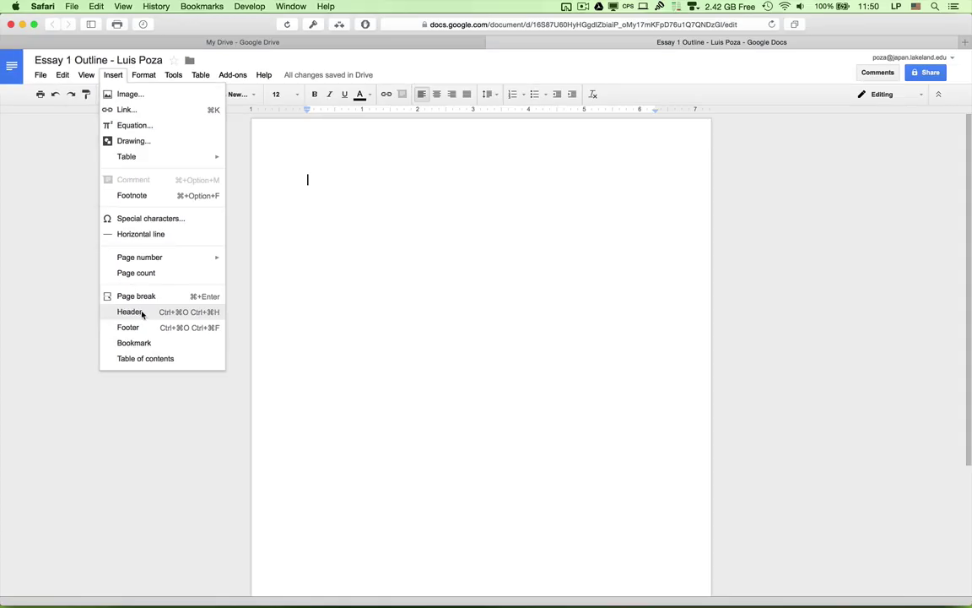
click(131, 311)
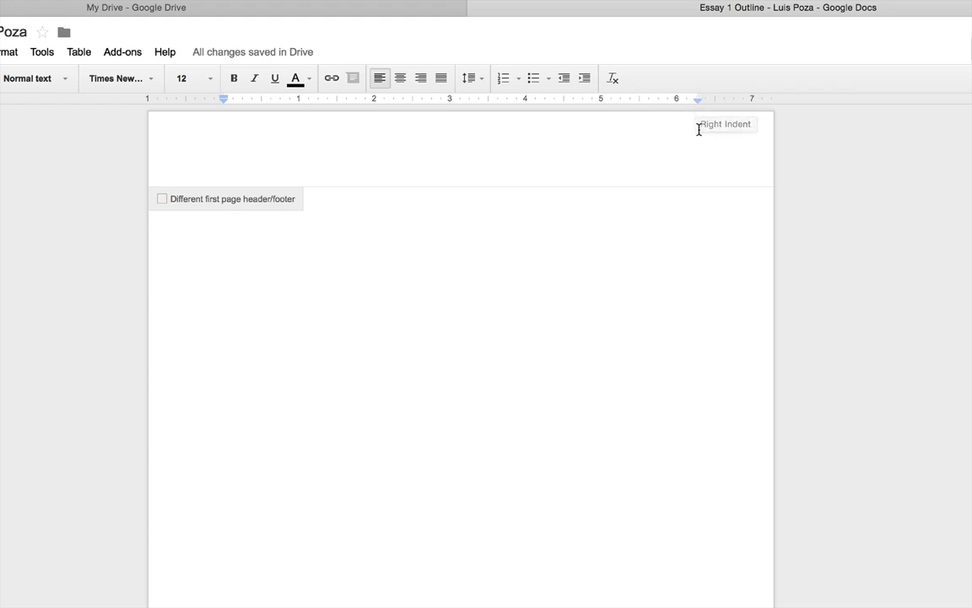
click(420, 79)
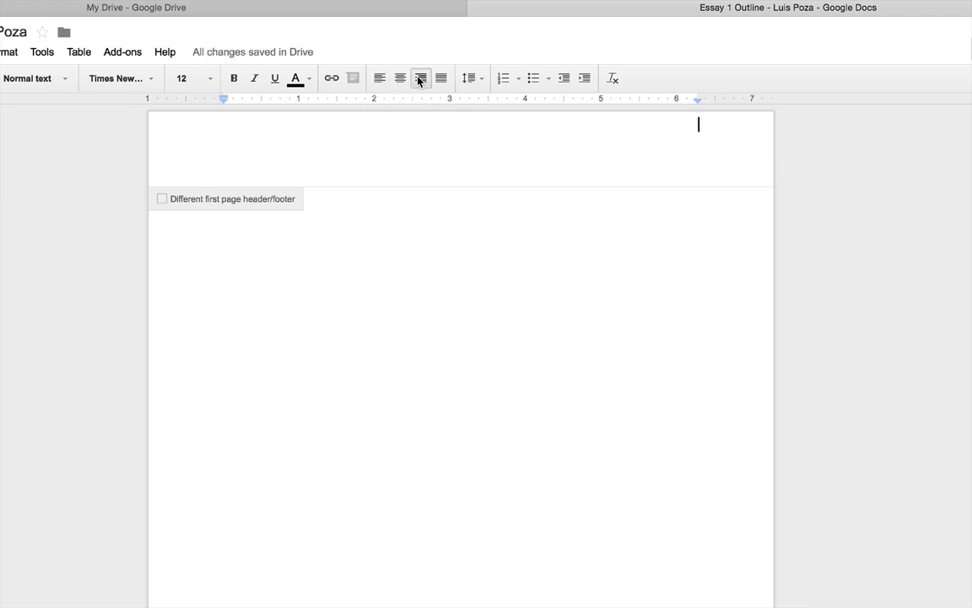
text(Poza)
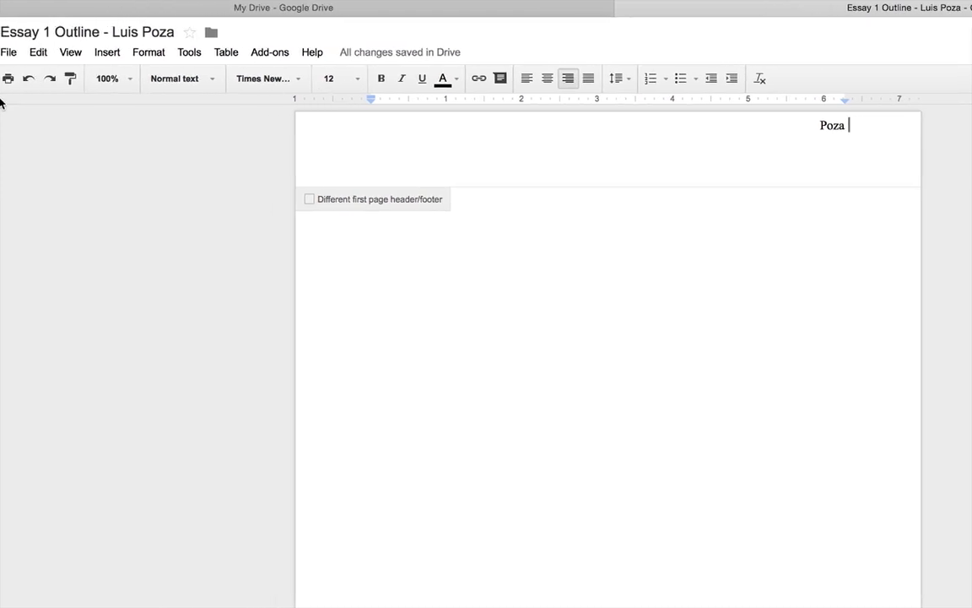
Insert an automatic page number in the header after the surname, numbering from the first page.
click(107, 53)
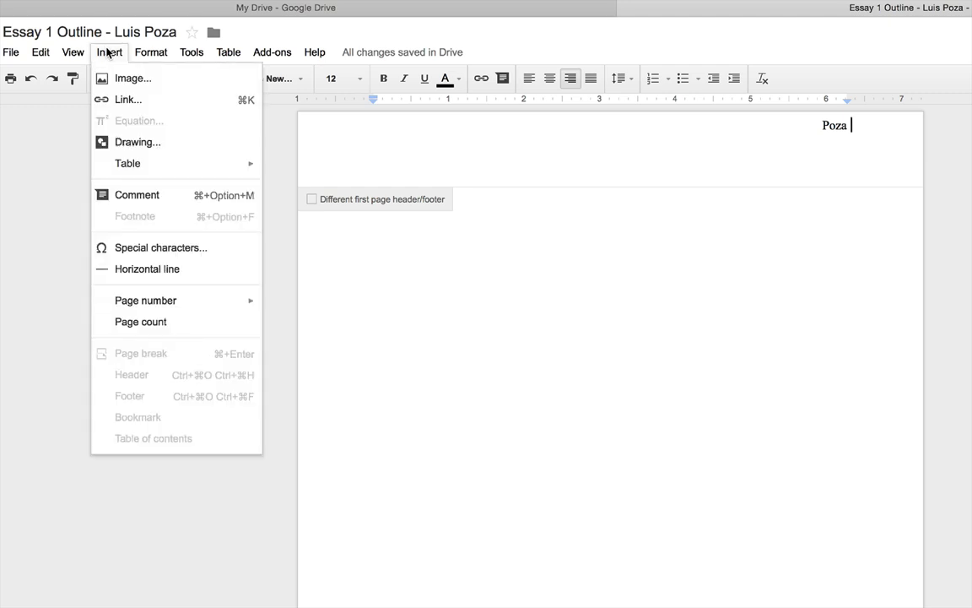
mouse_move(186, 301)
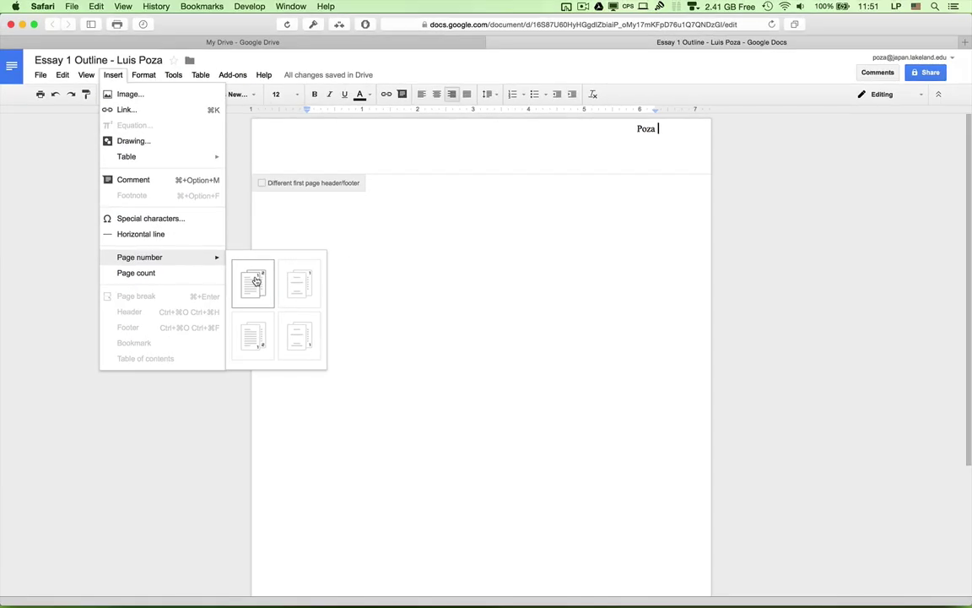
click(256, 281)
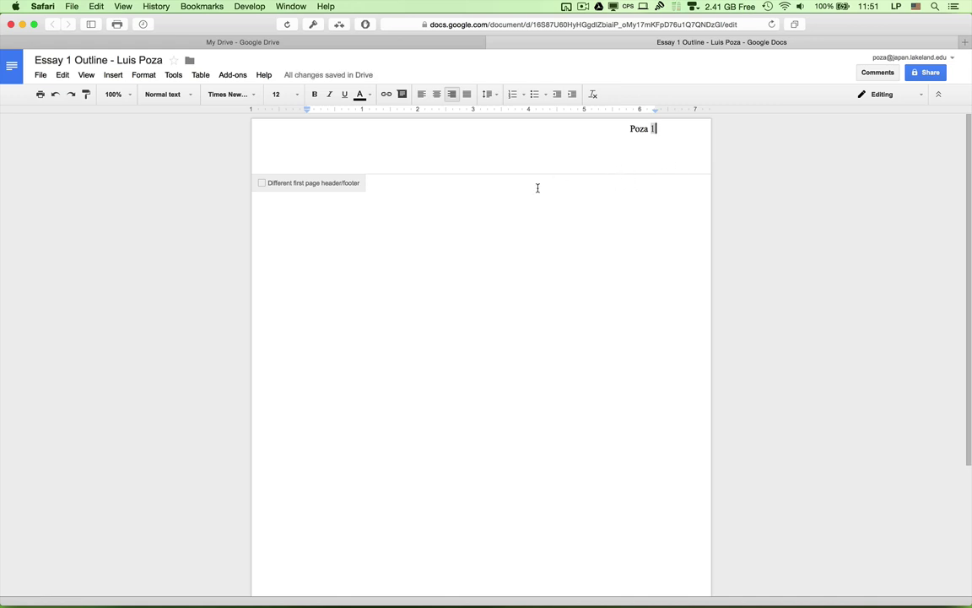
Write the heading lines in the body: the author's full name, "Essay #1 Outline", "Writing Workshop" and "24 May 2015".
click(438, 250)
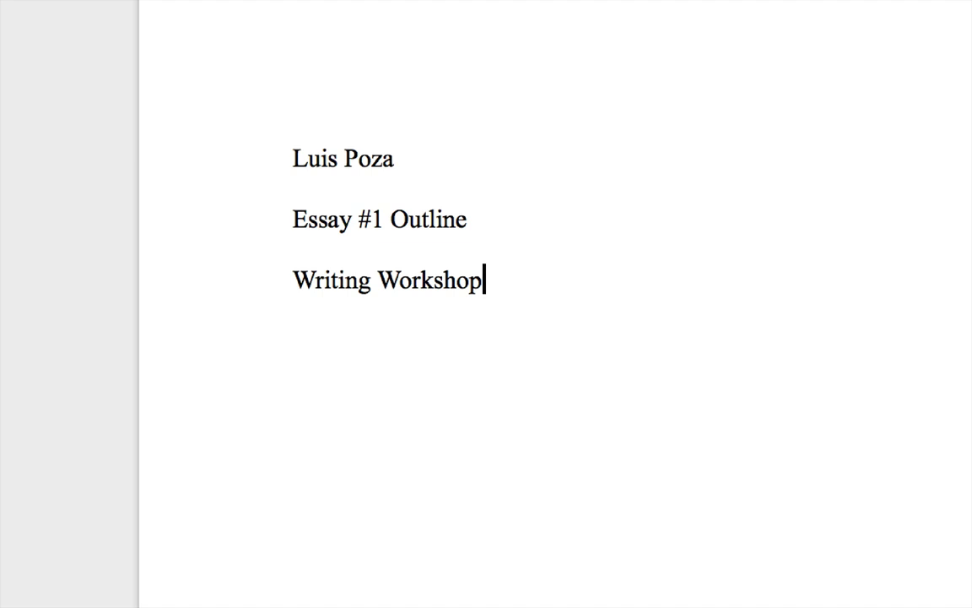
key(Return)
text(24 May 2015)
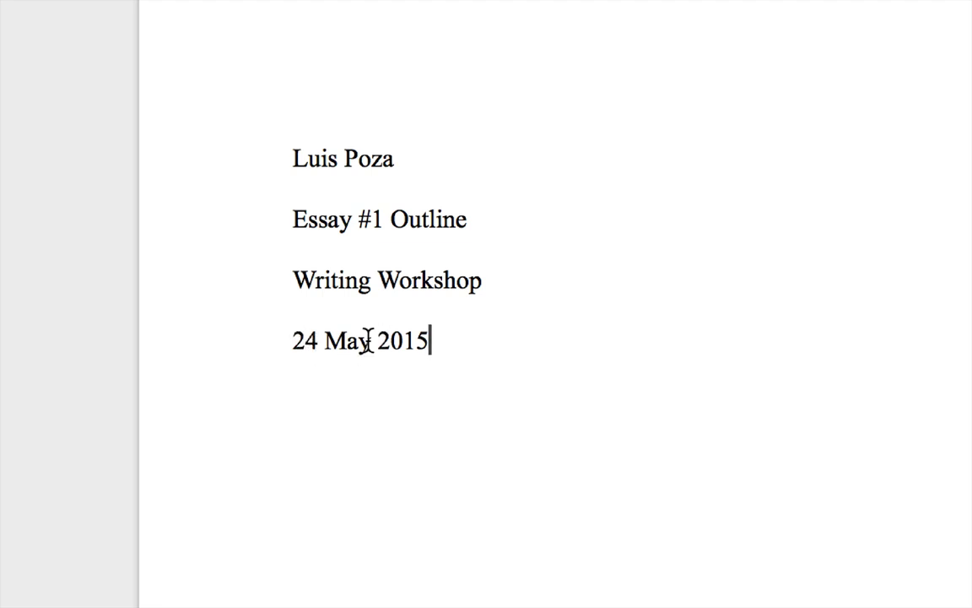
Rewrite the date line as "May 24, 2015" and start a new line below it.
triple_click(297, 340)
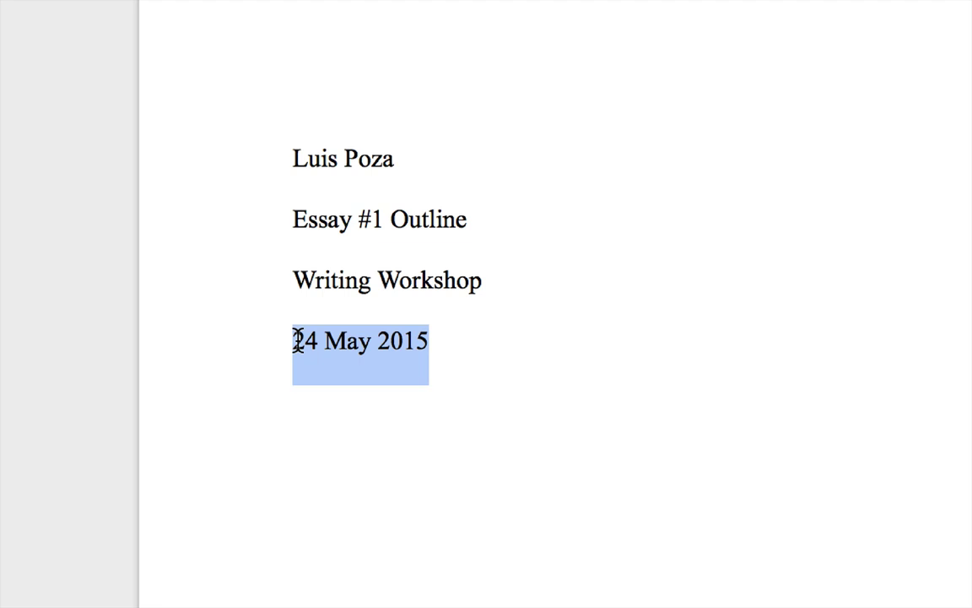
text(May)
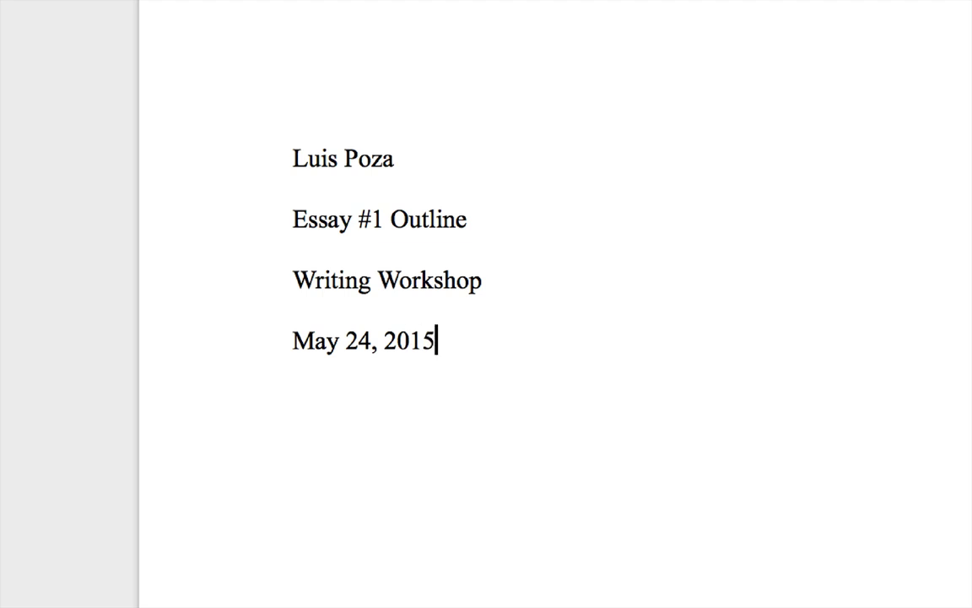
key(Return)
Write the title line "Essay #1 Outline: My Lazy Sister" under the date and center it.
text(Essay)
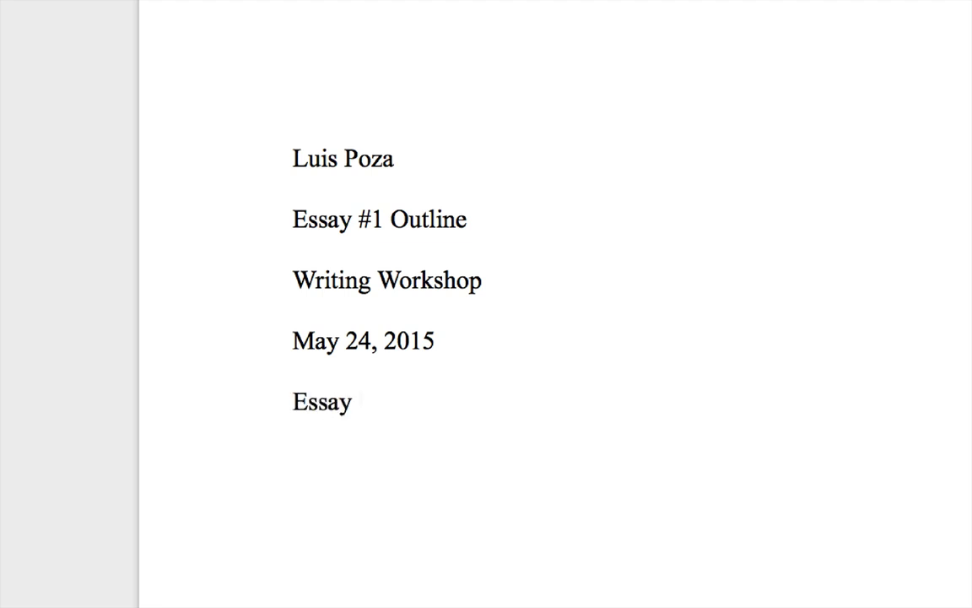
text( #1 Outline)
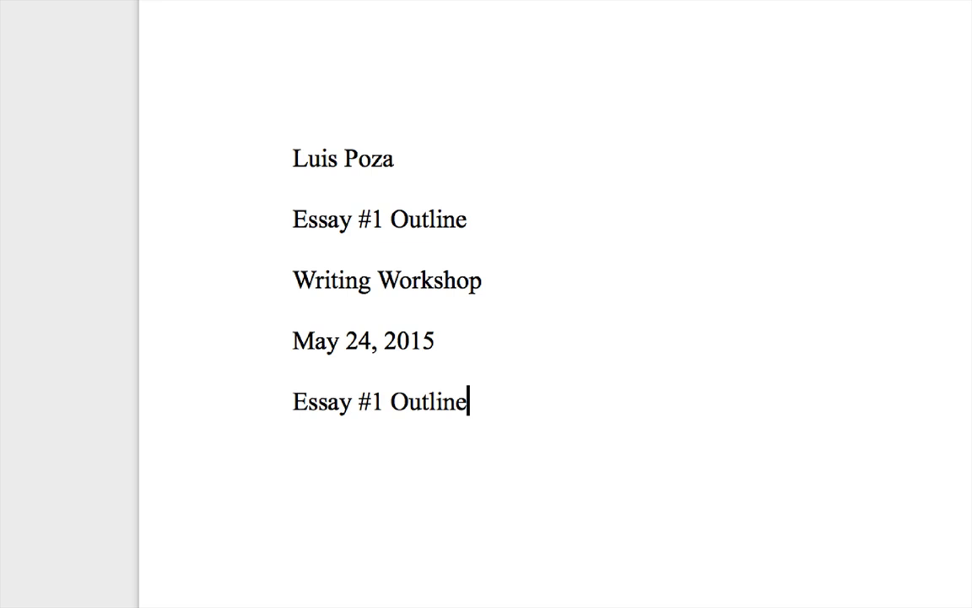
text(: My)
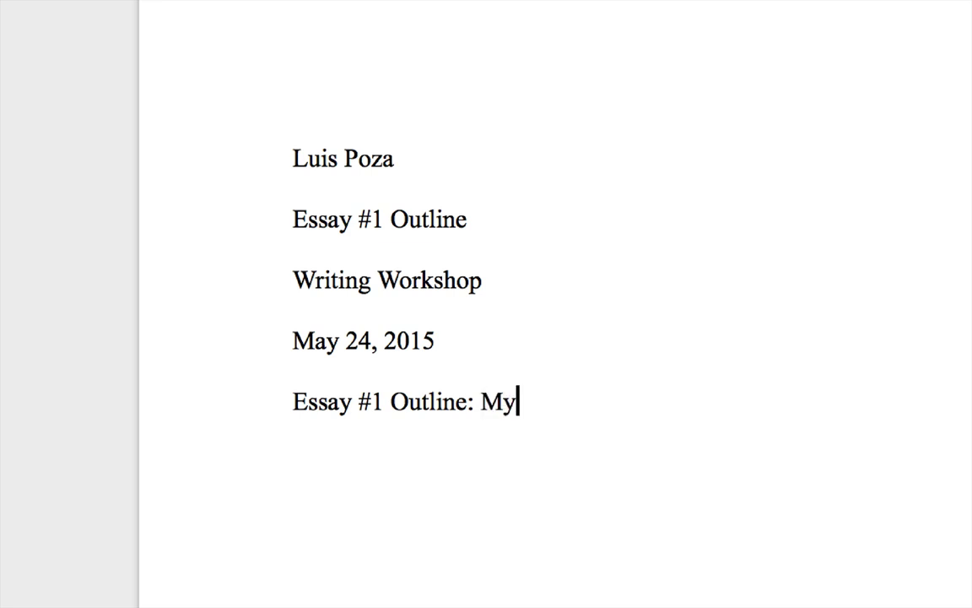
text(Lazy Sis)
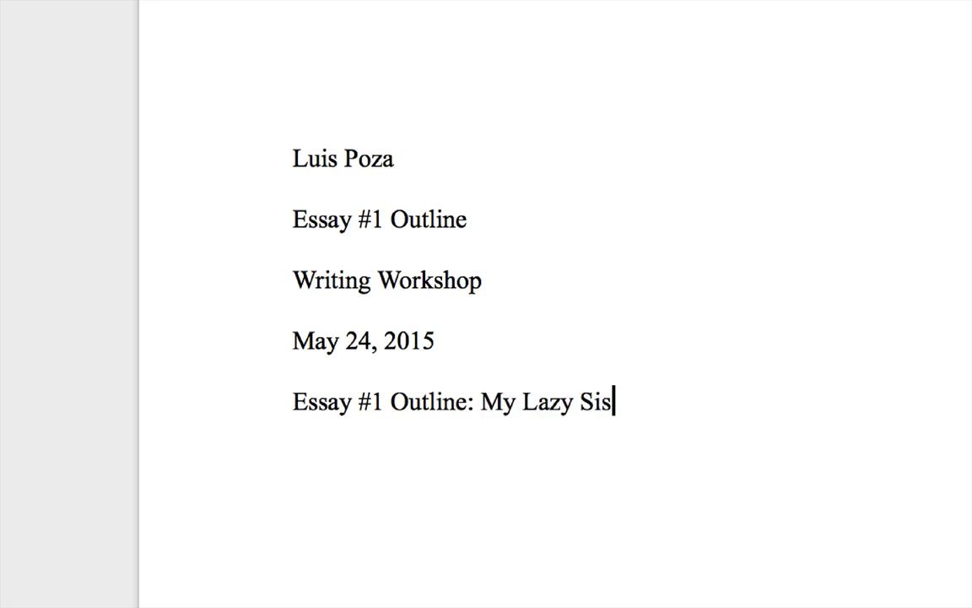
text(ter)
key(Return)
triple_click(306, 400)
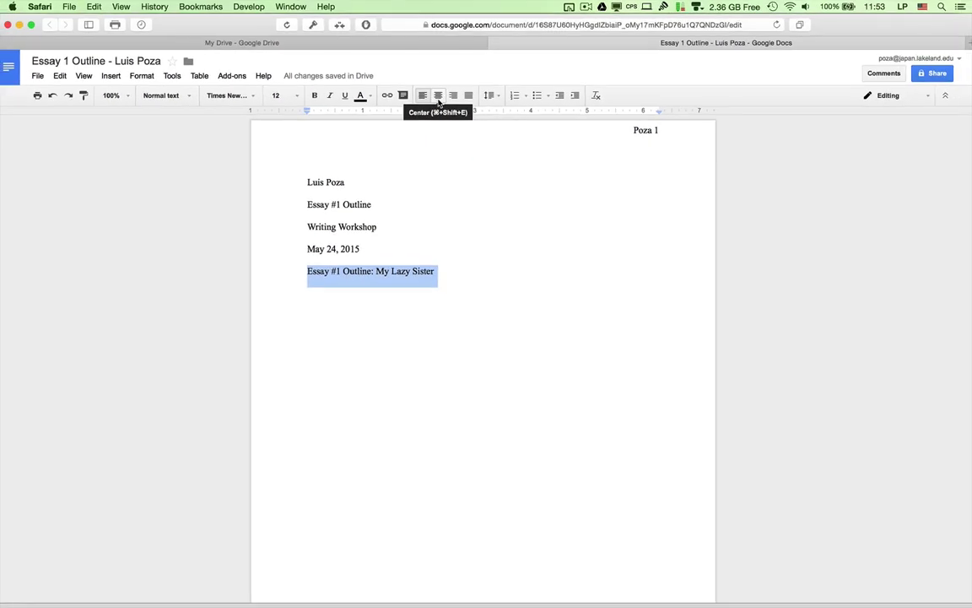
click(437, 127)
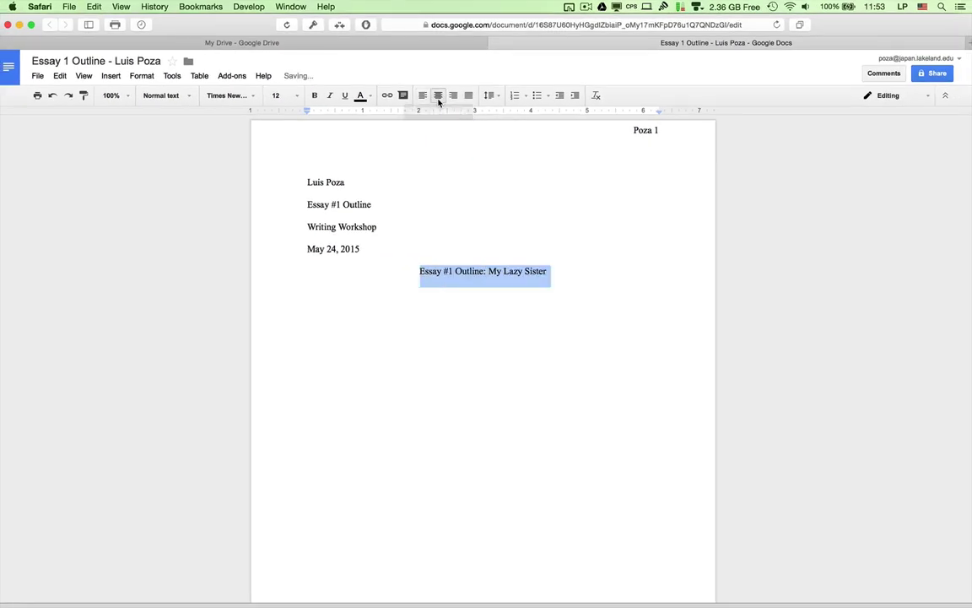
Set the line spacing of the empty paragraph below the title to Single.
click(419, 356)
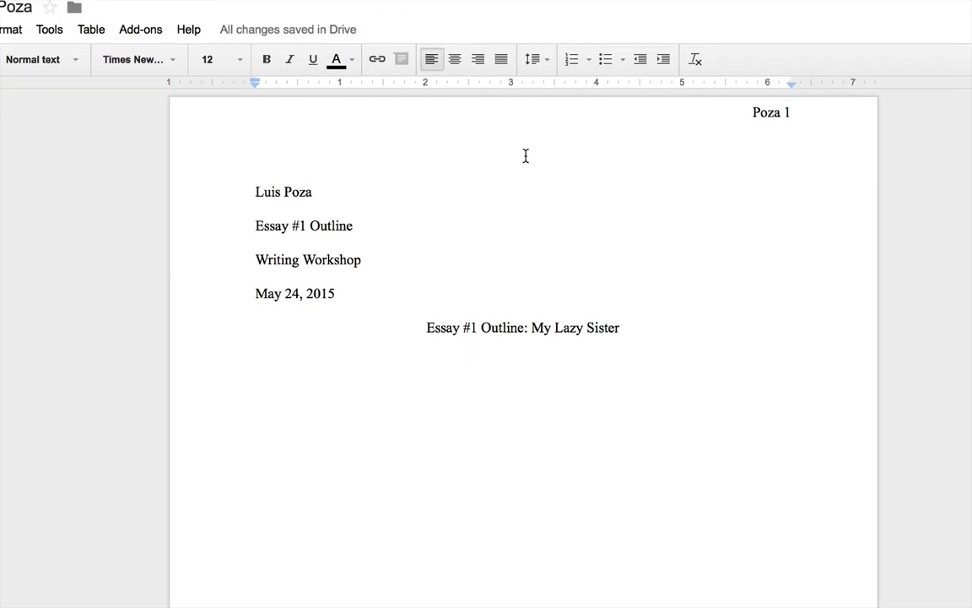
click(541, 61)
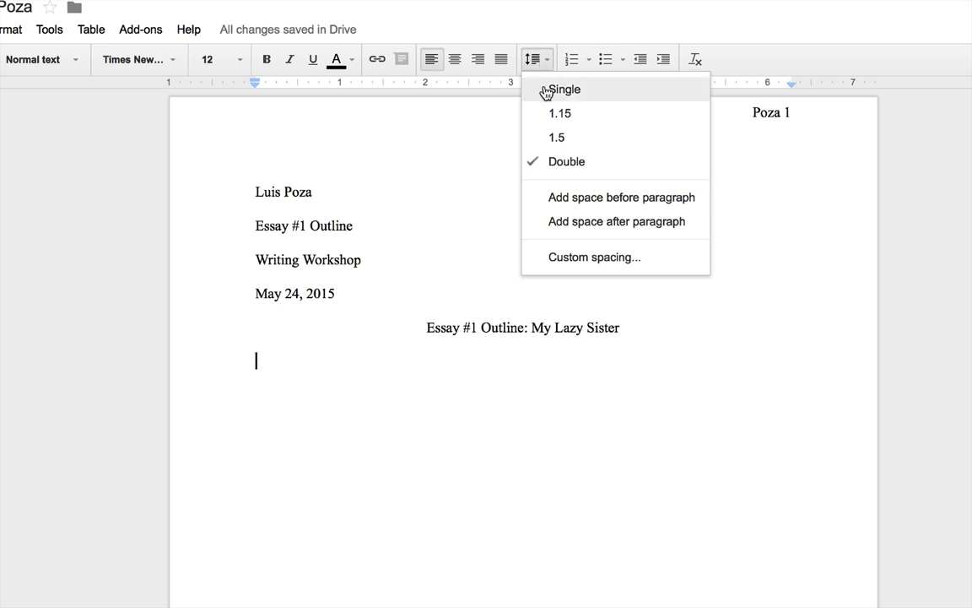
click(545, 89)
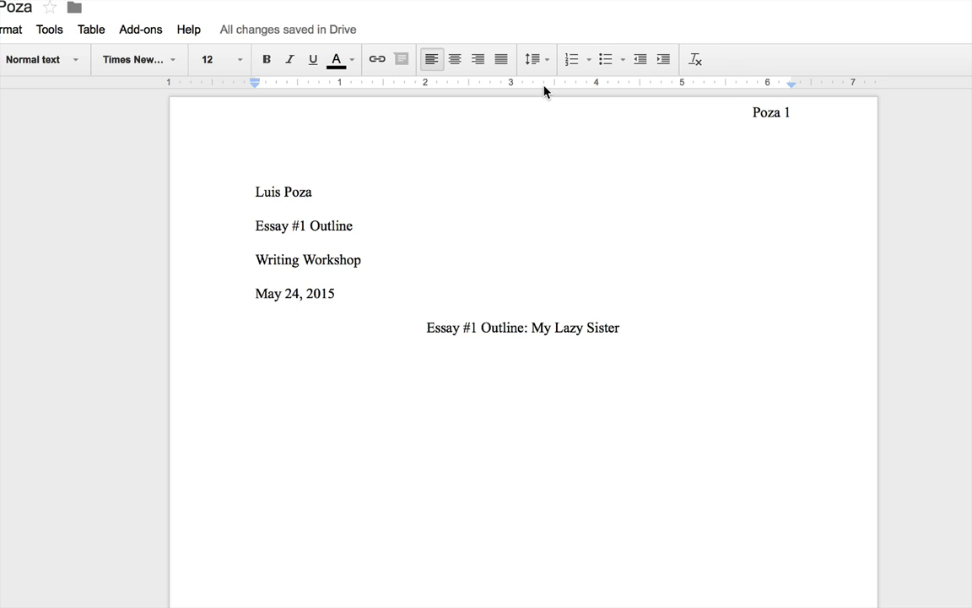
Start the outline below the title with the Roman numeral "I." followed by a tab.
text(I)
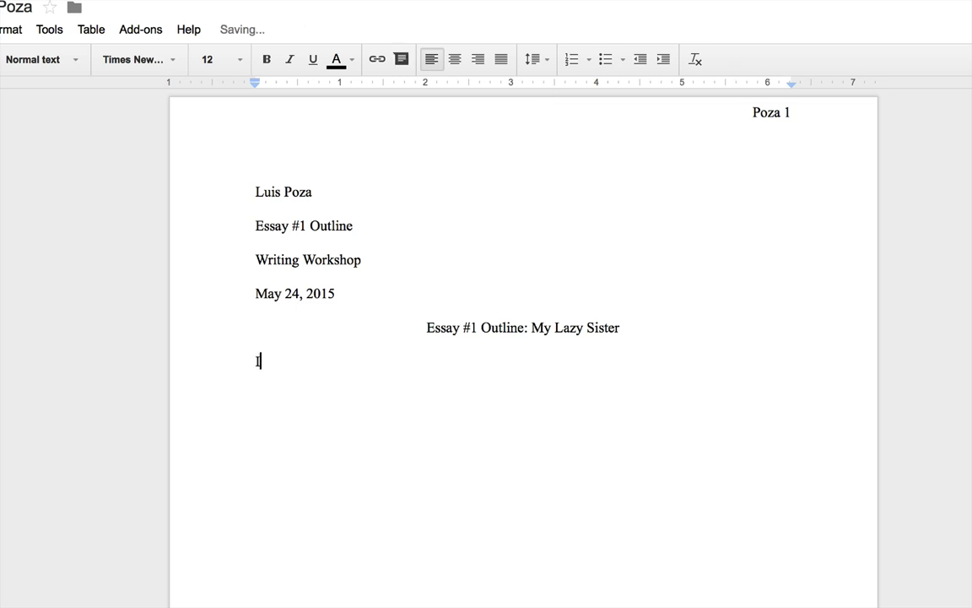
text(.)
key(Tab)
Lay out sublevels "A.", "1." and "a." on separate lines below "I.", each indented one tab further than the last.
key(Return)
key(Tab)
text(A.)
key(Return)
key(Tab)
key(Tab)
text(1.)
key(Return)
key(Tab)
key(Tab)
key(Tab)
text(a.)
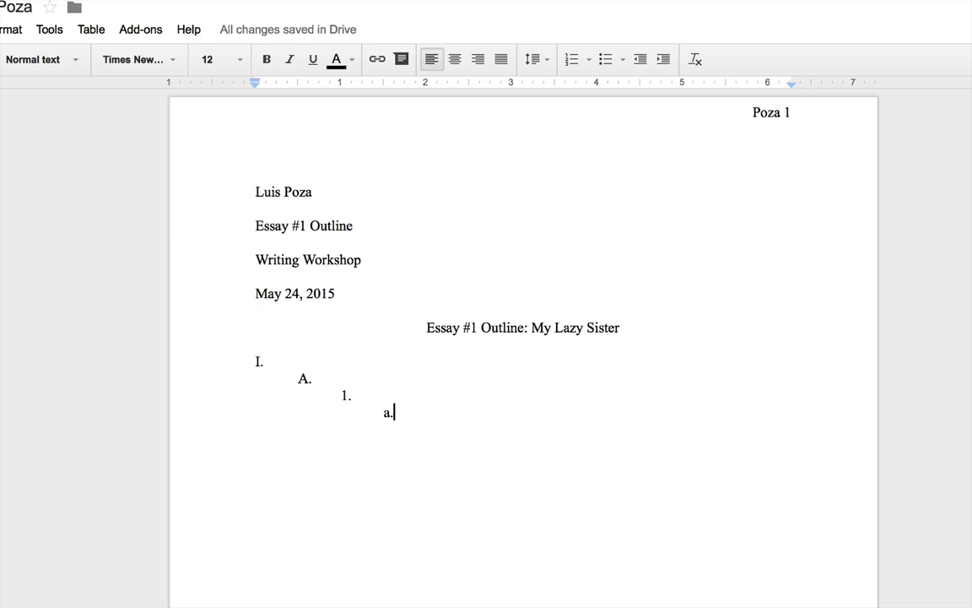
Delete the "A.", "1." and "a." sublevel lines, keeping only the "I." entry.
key(shift+Up)
key(shift+Up)
key(shift+Up)
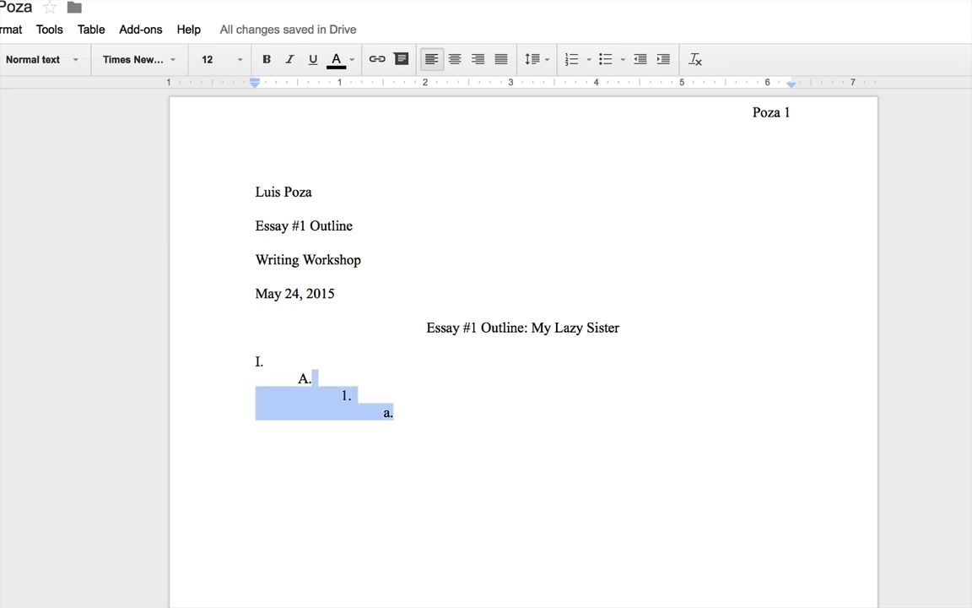
key(BackSpace)
key(BackSpace)
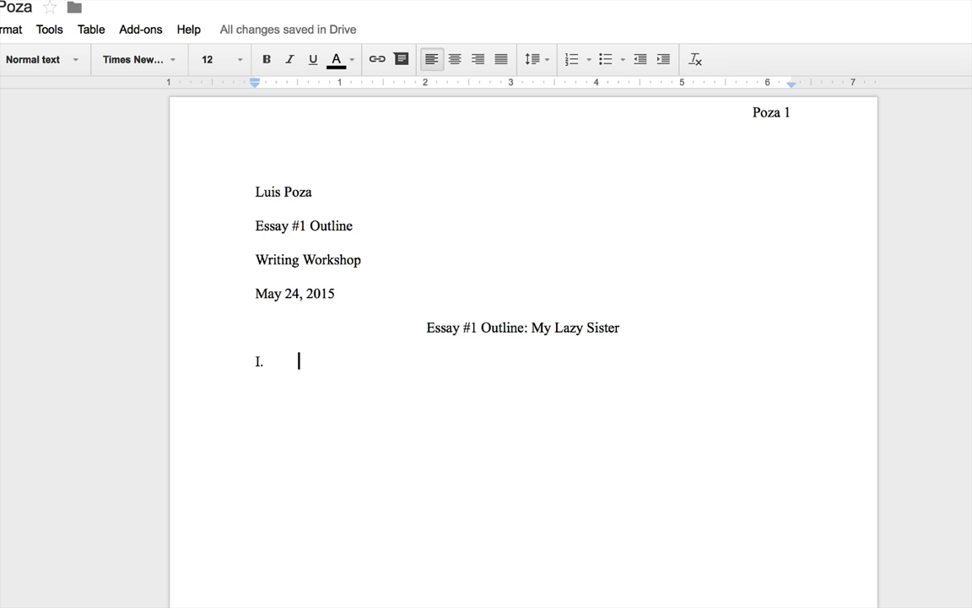
Fill the "I." entry with random placeholder text long enough to wrap onto a second line.
text(Tjahl)
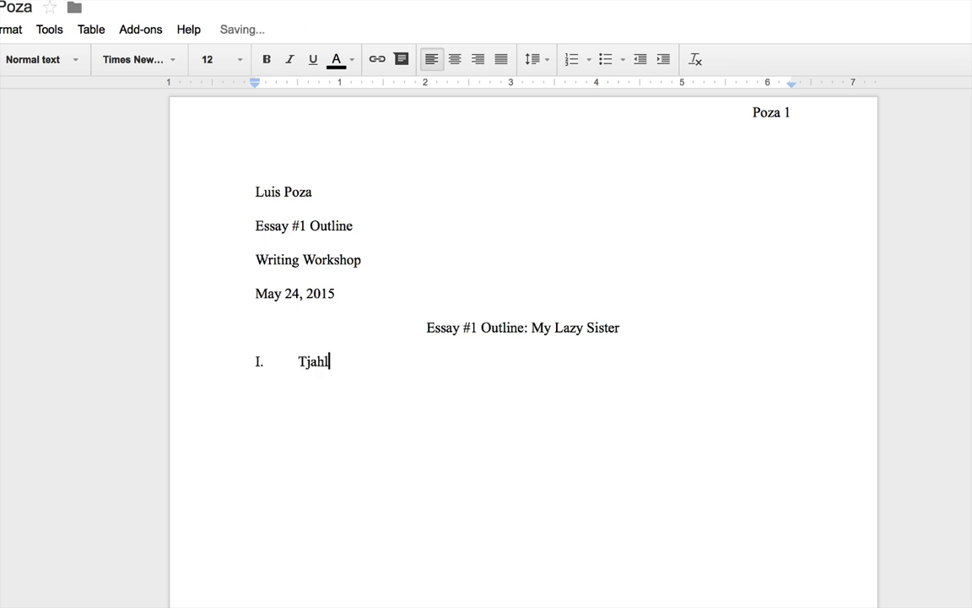
text(k dalksdhlk asjdfhlkajsdhf lkajdf lakjdhf lakjd)
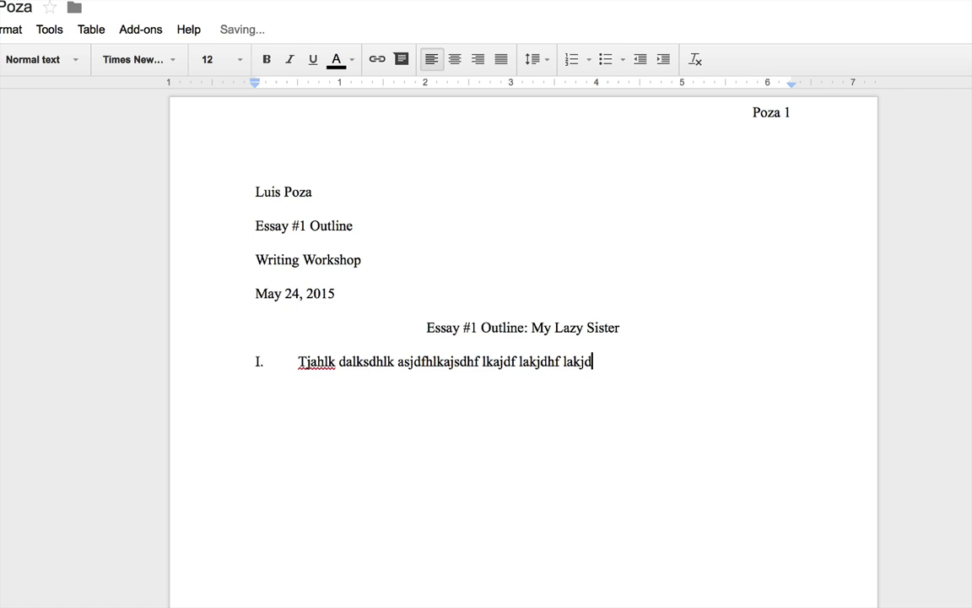
text(hfl akdjfh lakdjhf kajsdhfgka jdhg fkajhsdfg kasjdhg ajdhg)
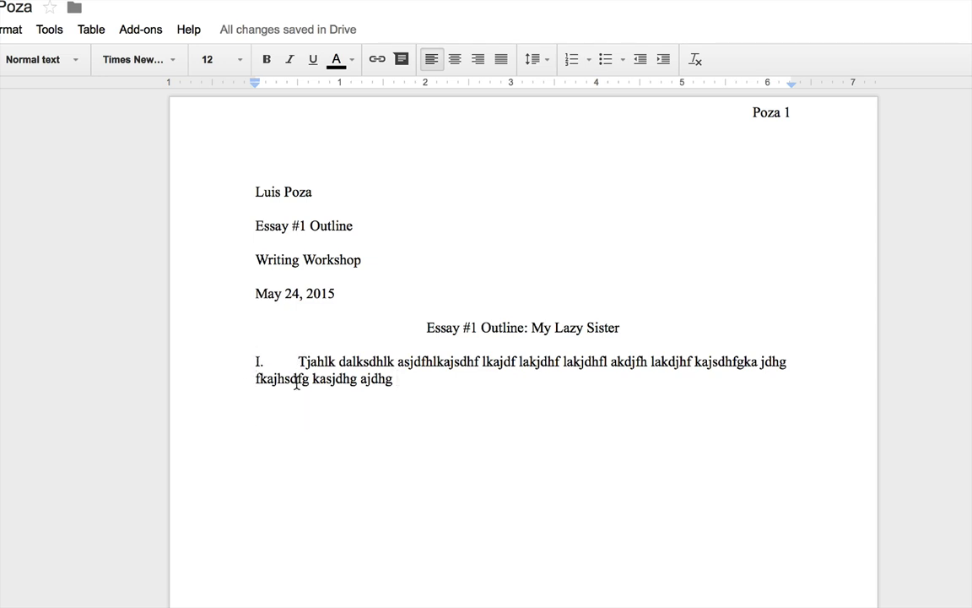
scroll(293, 289, down, 5)
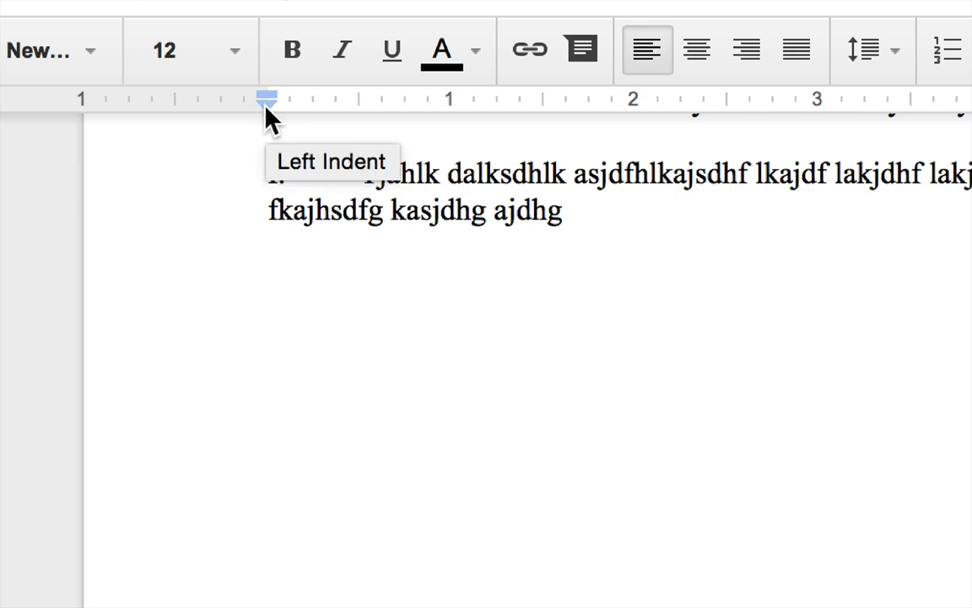
Give the "I." entry a 0.5-inch hanging indent and replace its placeholder text with "Introduction".
drag(267, 108, 359, 114)
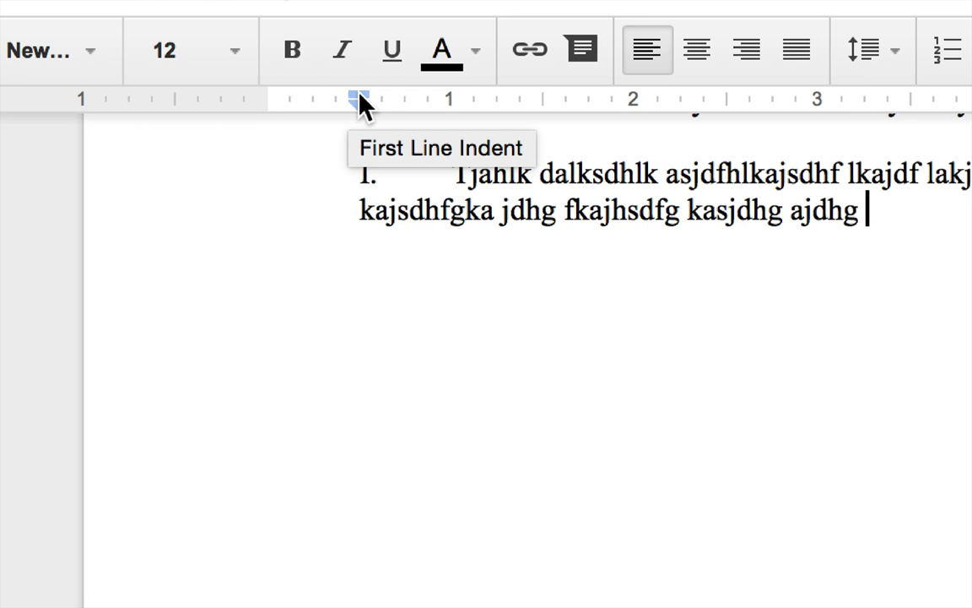
drag(359, 95, 270, 102)
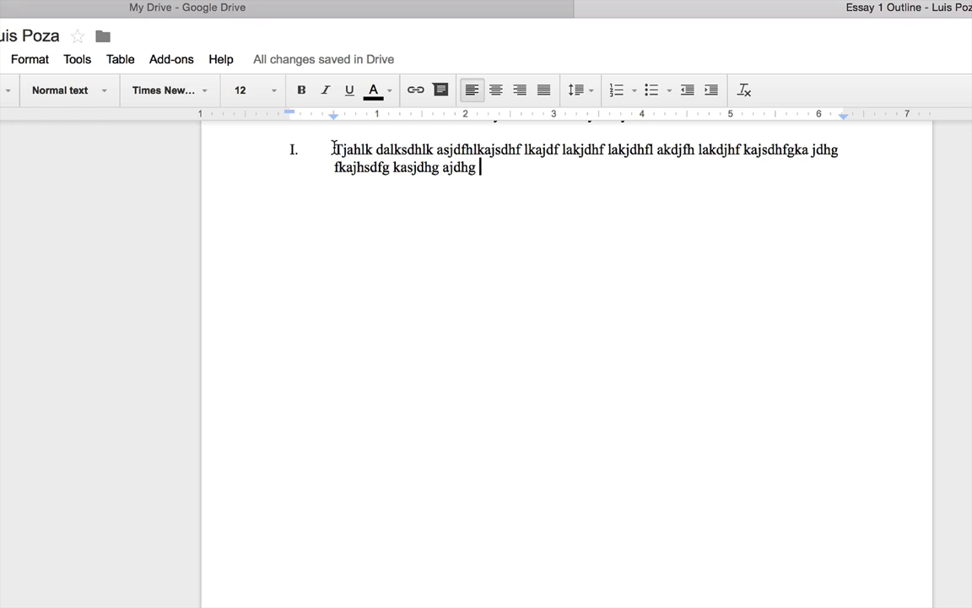
shift+click(334, 148)
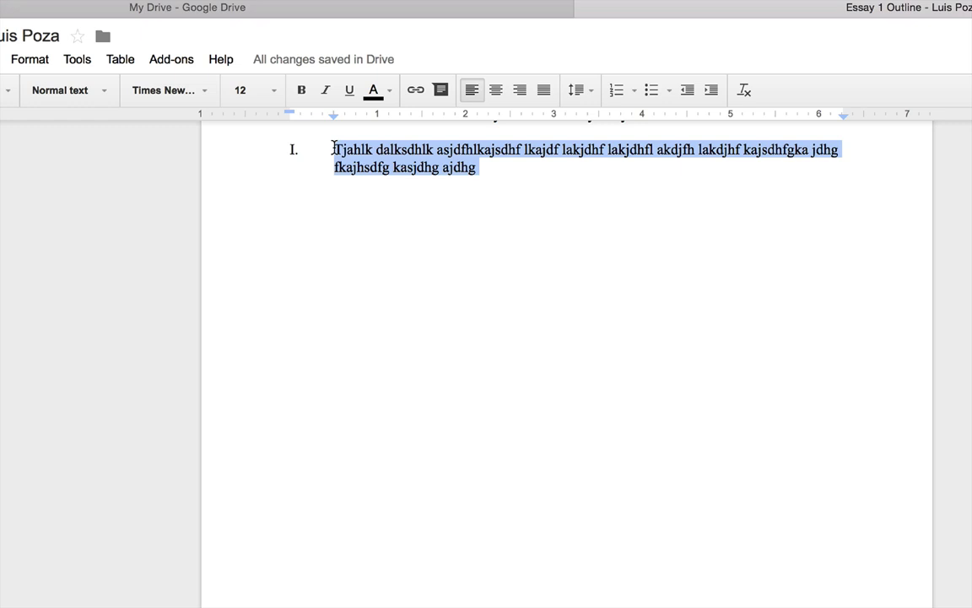
key(BackSpace)
text(Introduction)
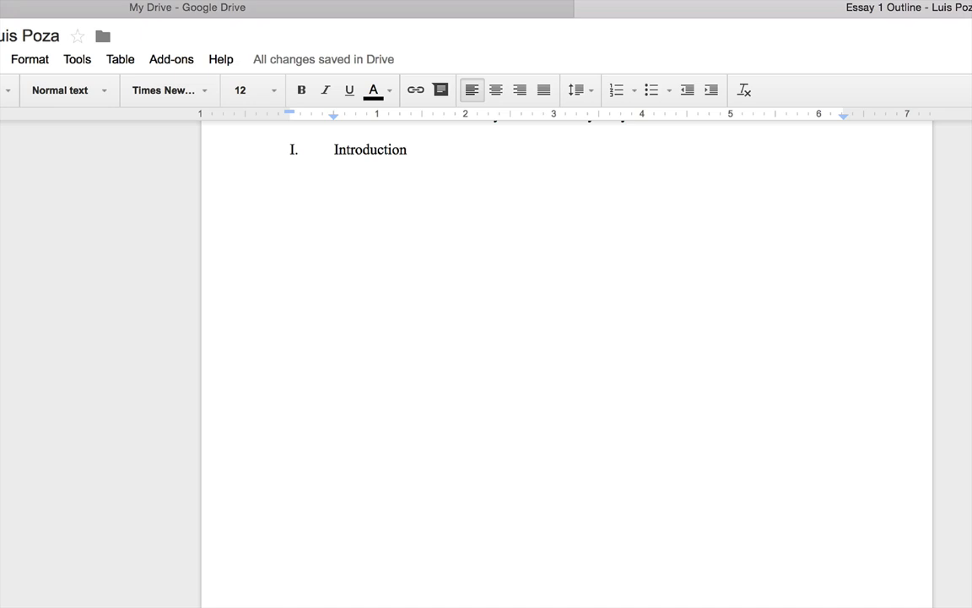
Add an "A." line below, followed by a tab and "When we visited a hotel in Los Angeles, she completely destroyed her room.".
key(Return)
text(A)
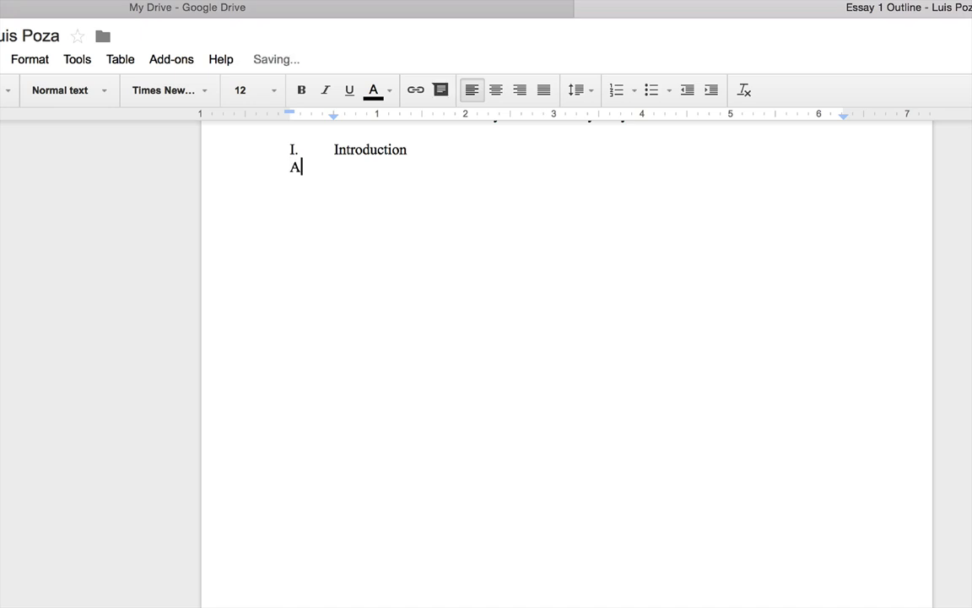
text(.)
key(Tab)
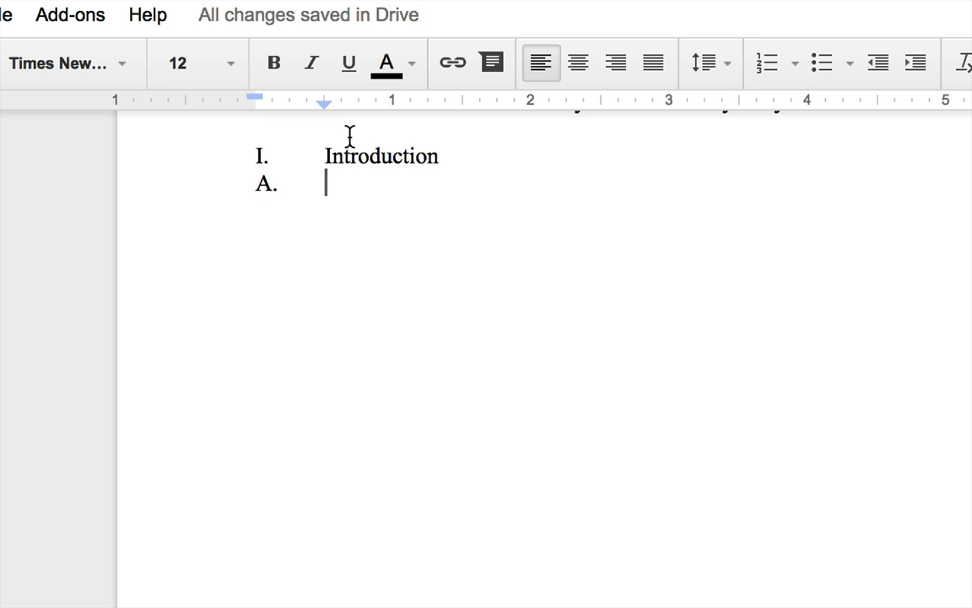
scroll(350, 135, up, 2)
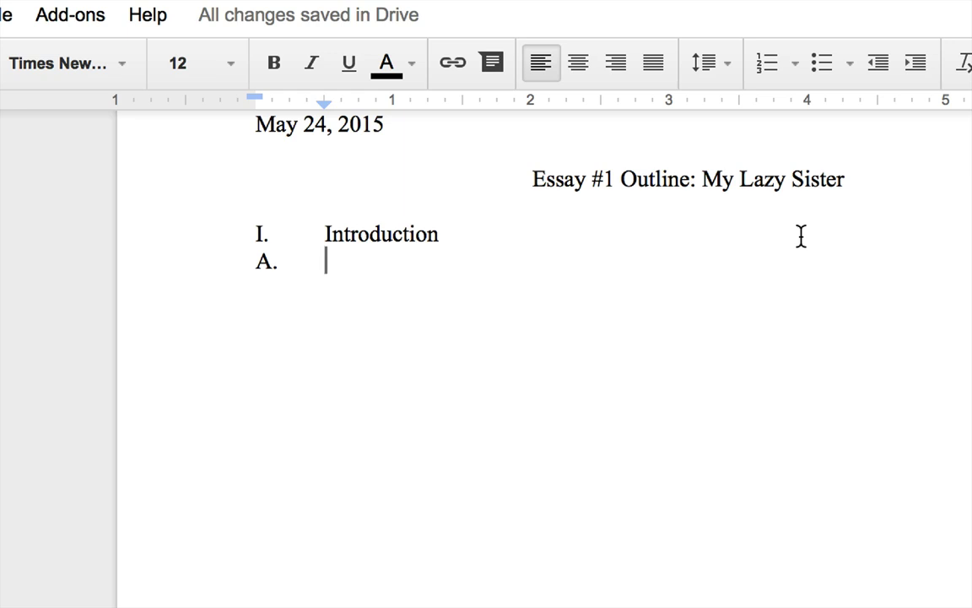
text(When we )
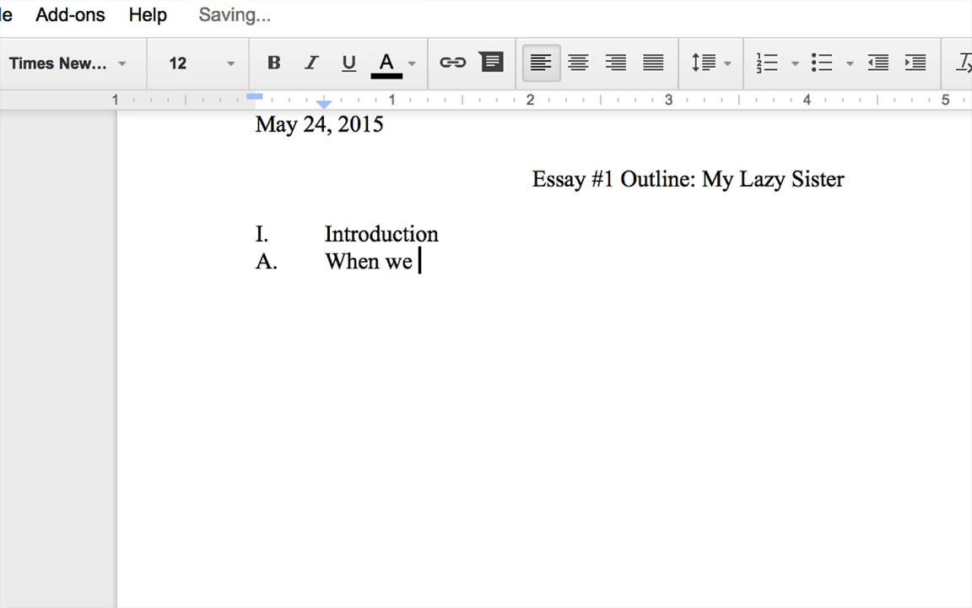
text(visited a h)
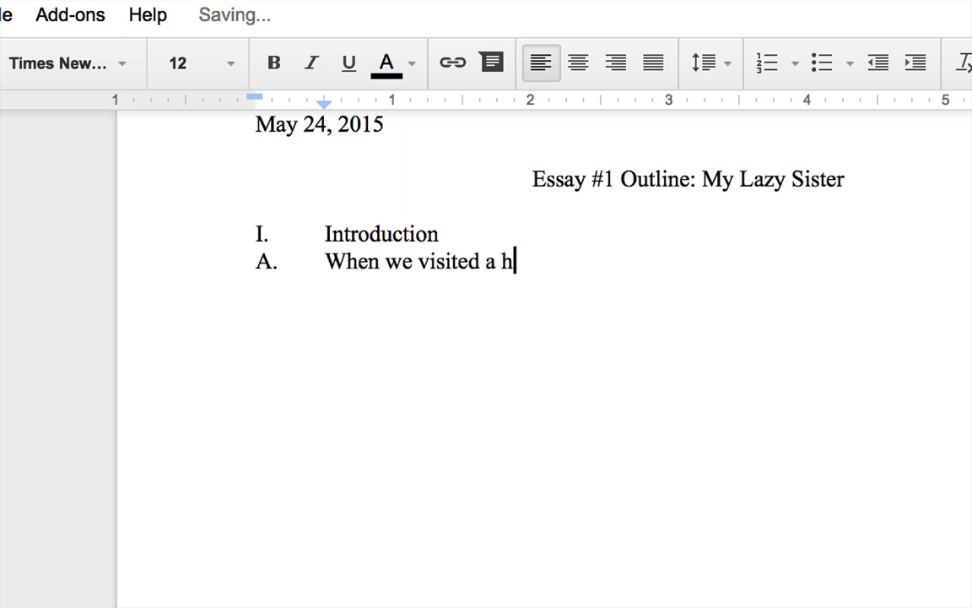
text(otel in Lo)
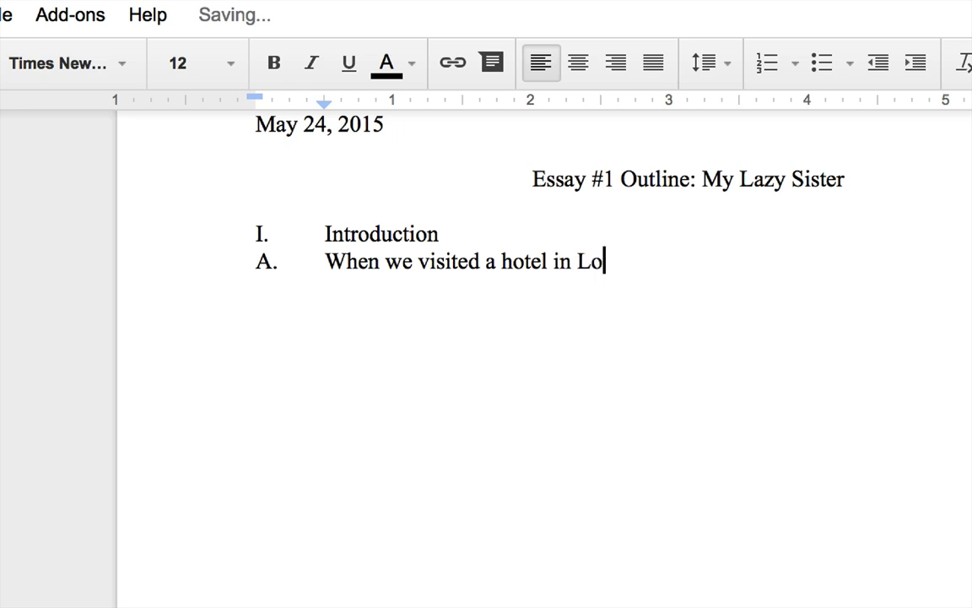
text(s Angeles)
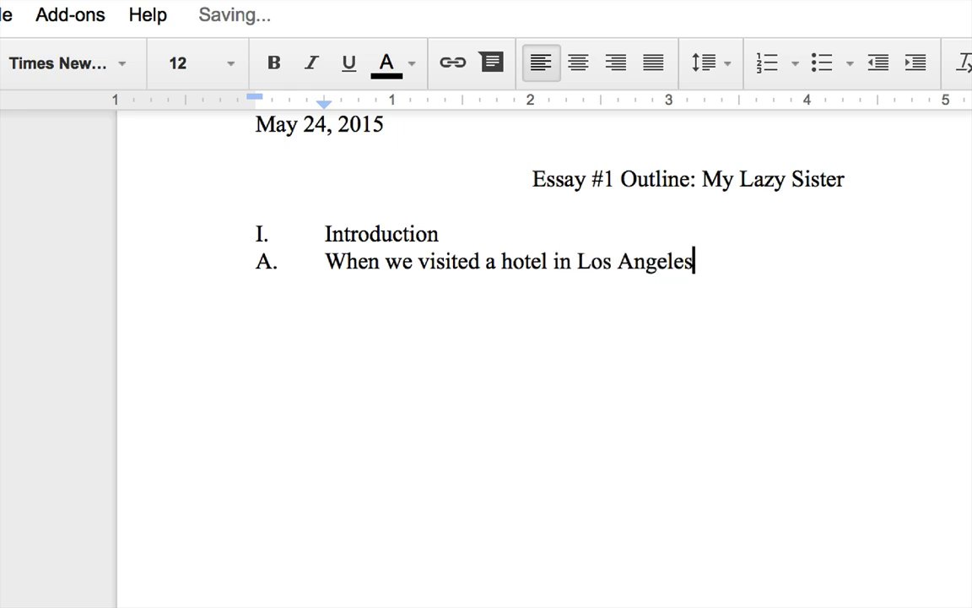
text(, she )
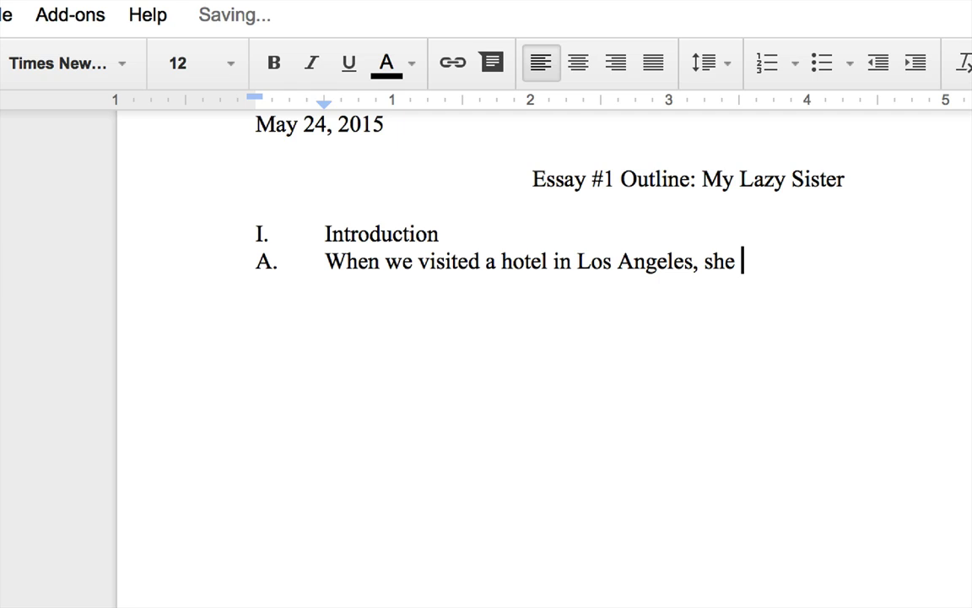
text(completely )
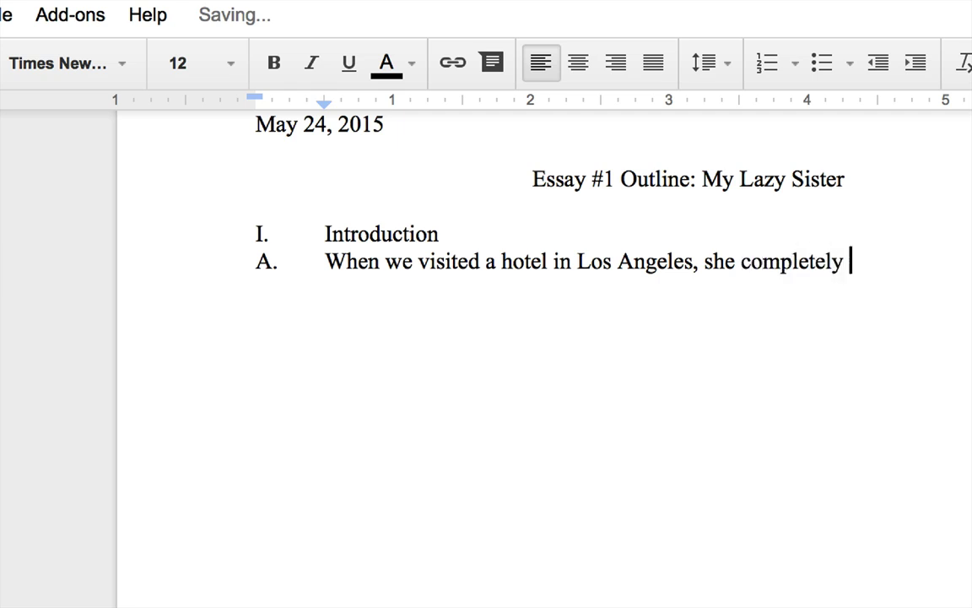
text(destroyed her)
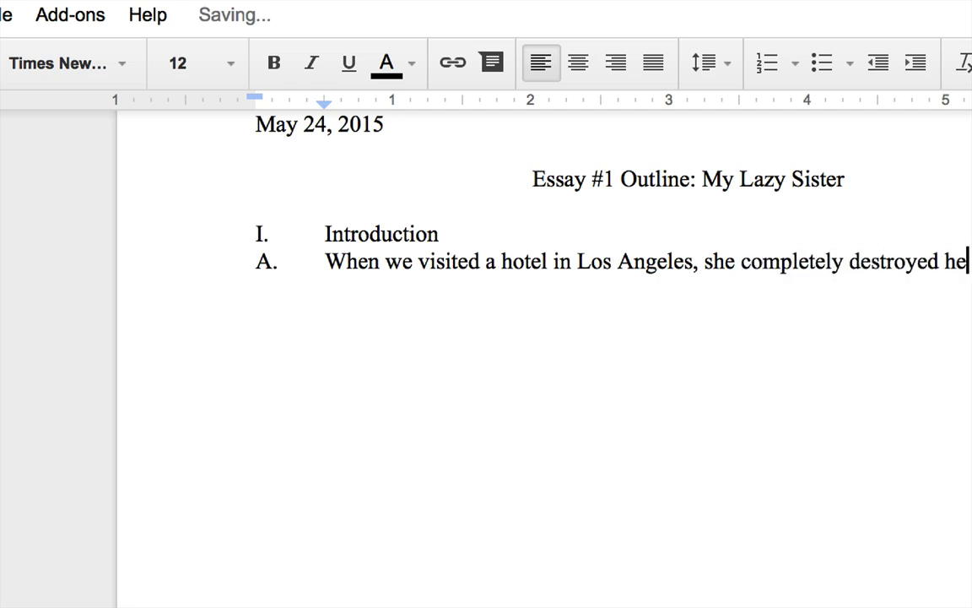
text( room.)
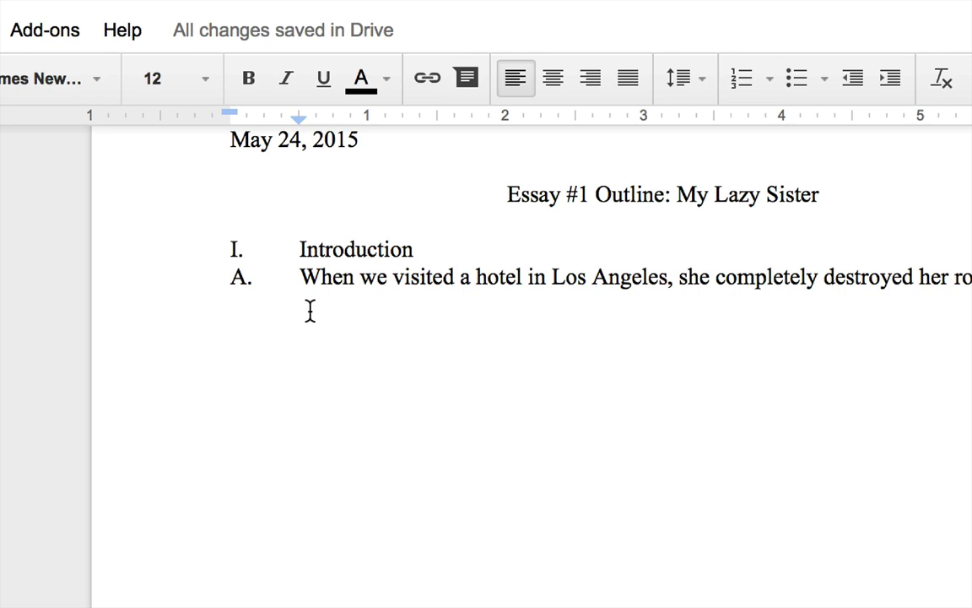
Indent the whole "A." line one level under "Introduction", keeping its hanging indent.
key(Tab)
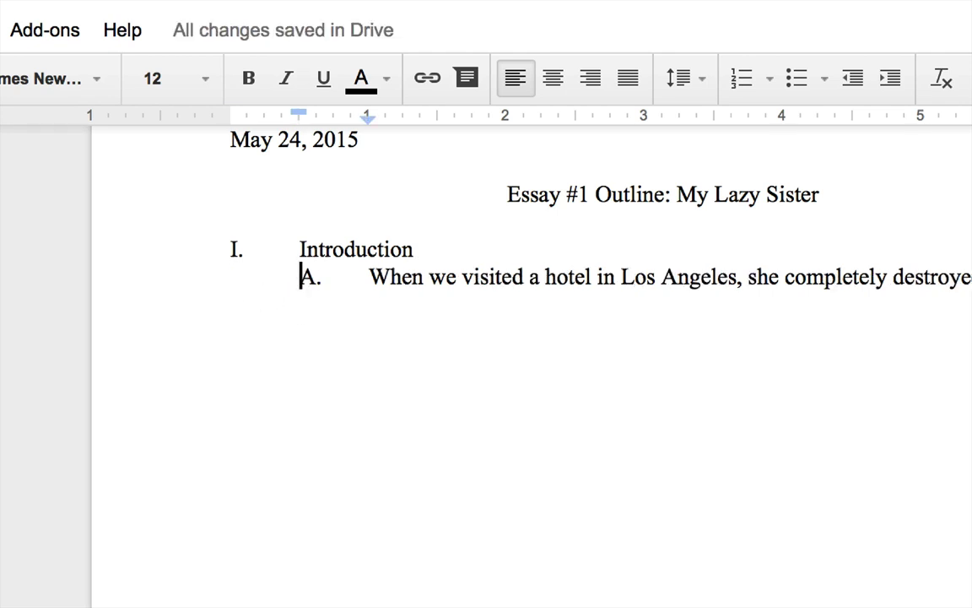
key(shift+Tab)
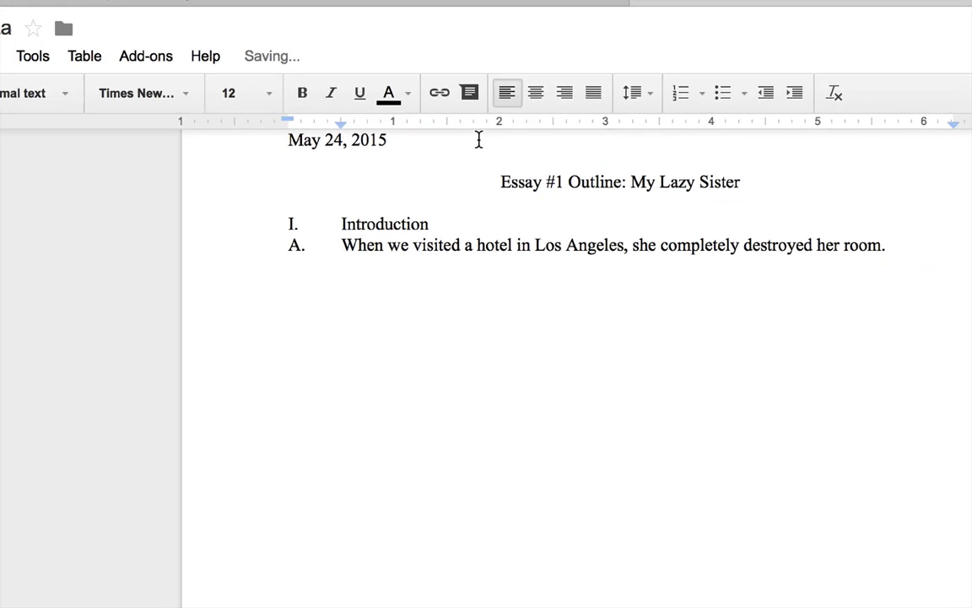
click(793, 94)
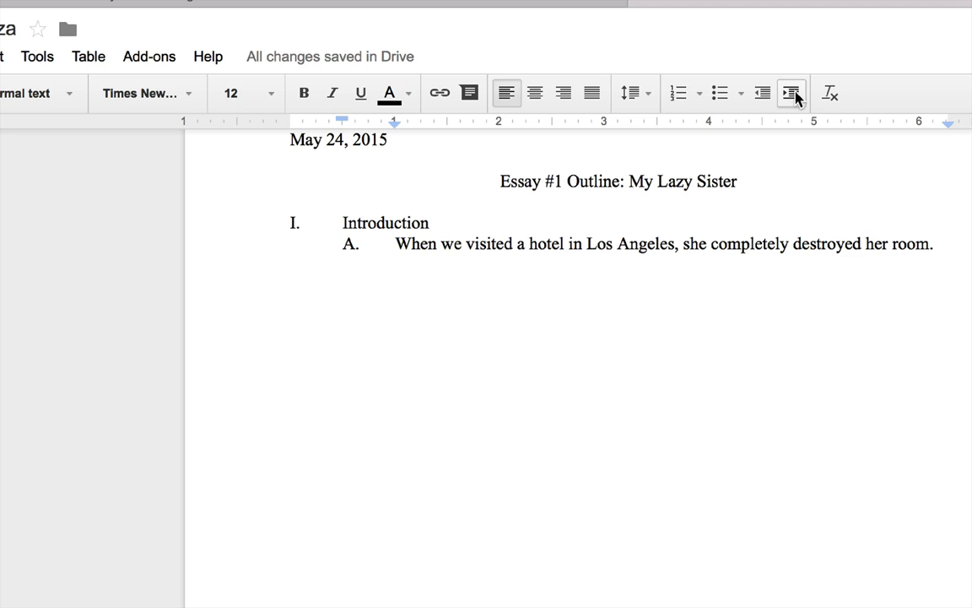
Add a "B." line at the same level as "A.", followed by a tab and "This is representative of her living style".
click(942, 246)
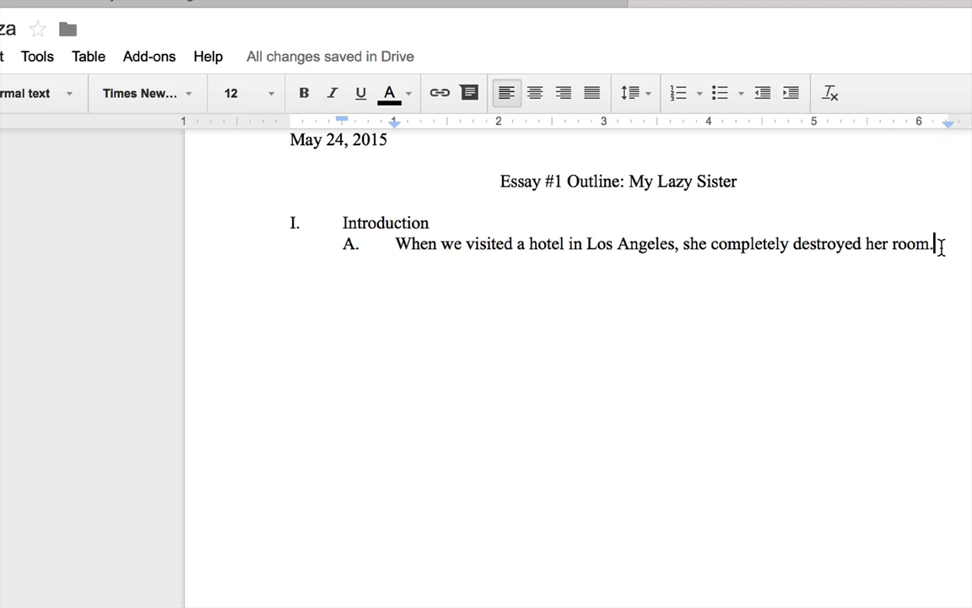
key(Return)
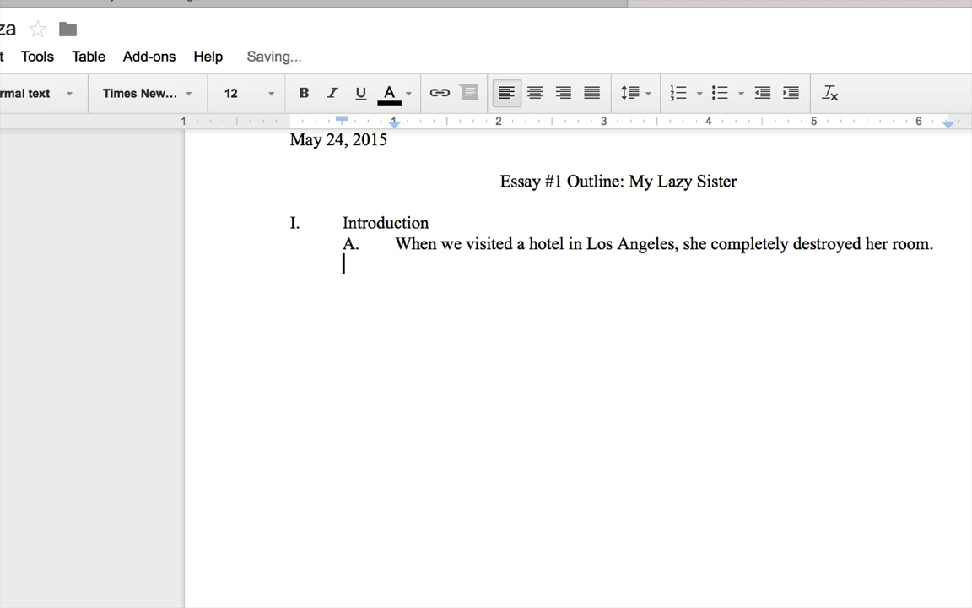
text(B.)
key(Tab)
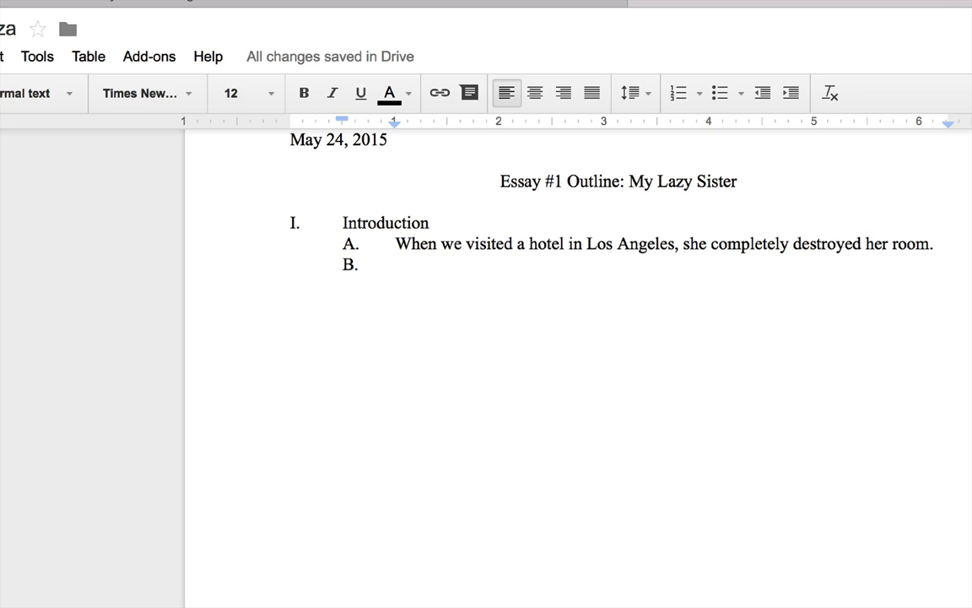
text(This is represe)
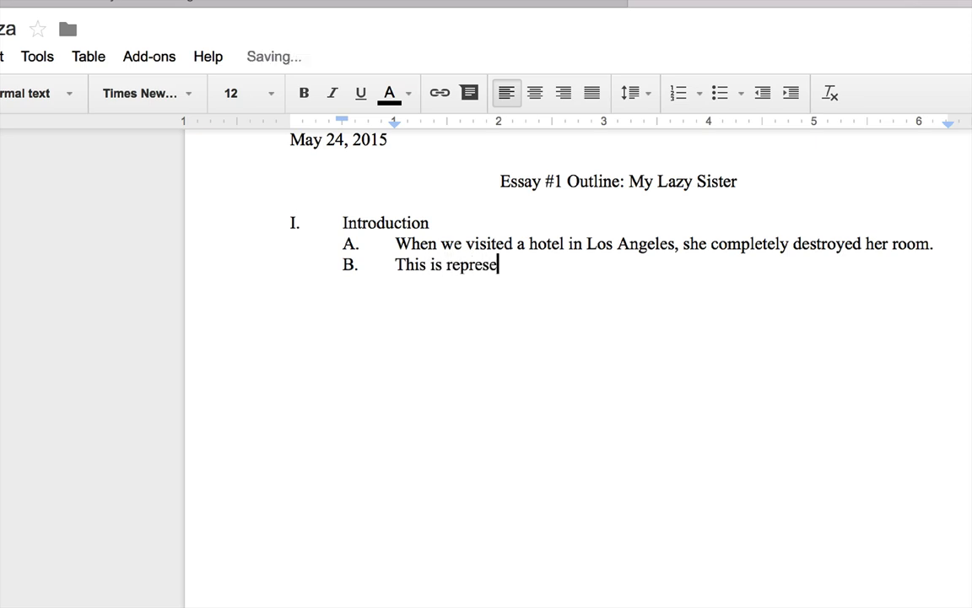
text(ntative of he)
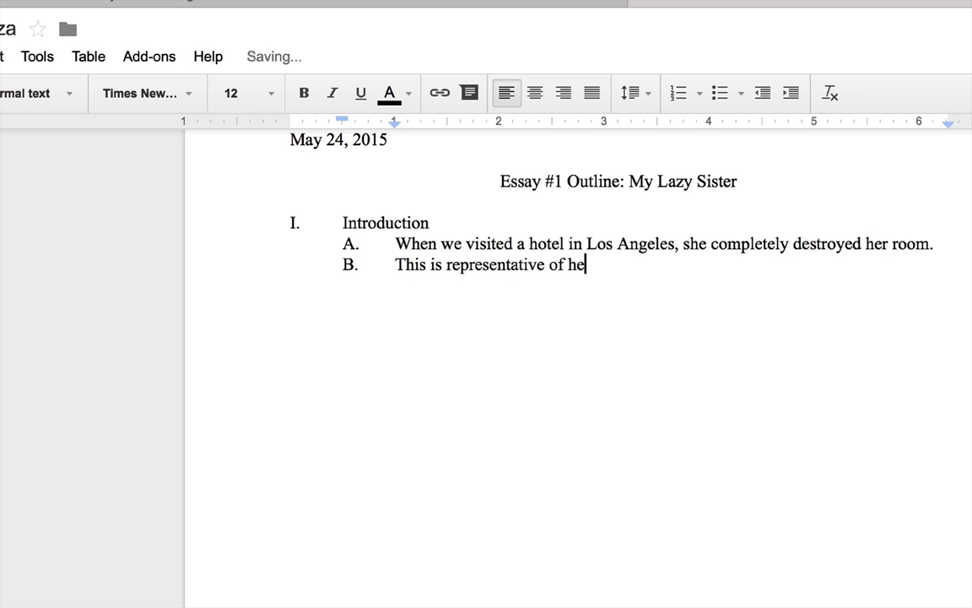
text(r living style)
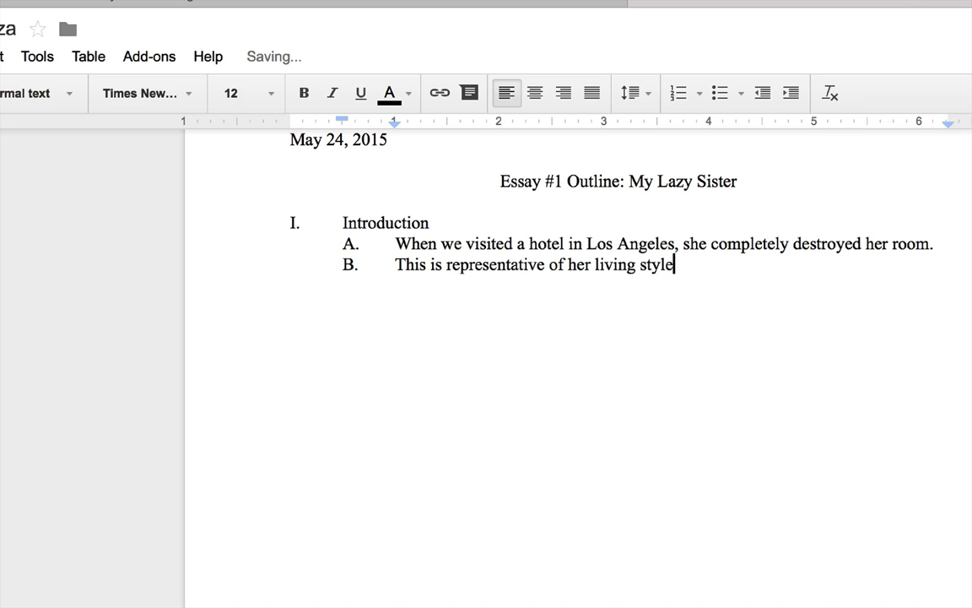
Add a "C." line at the same level reading "Thesis statement: my sister is extremely lazy.", with a capital T.
key(Return)
text(C)
text(thesis statement)
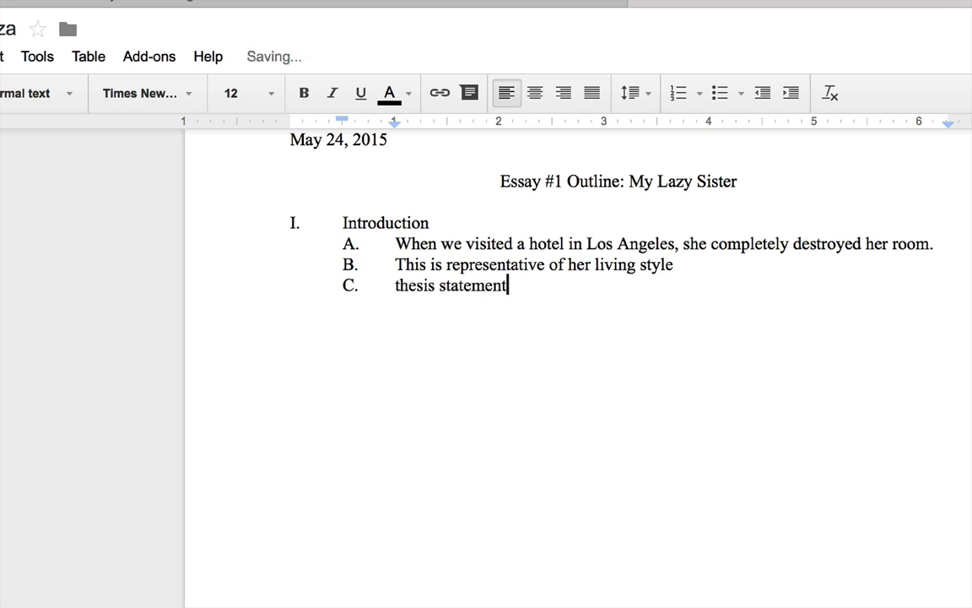
text(: my sister is extremely )
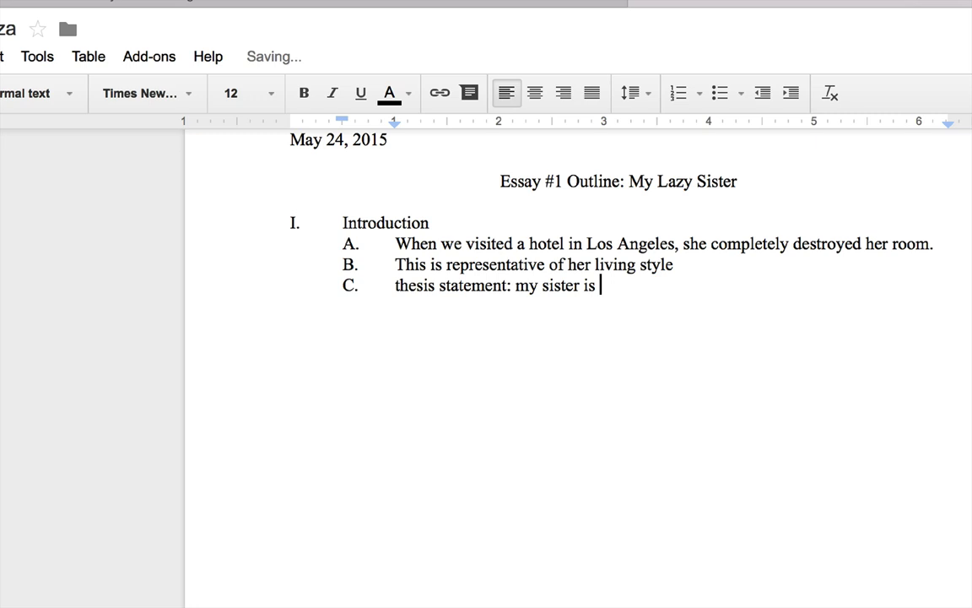
text(lazy.)
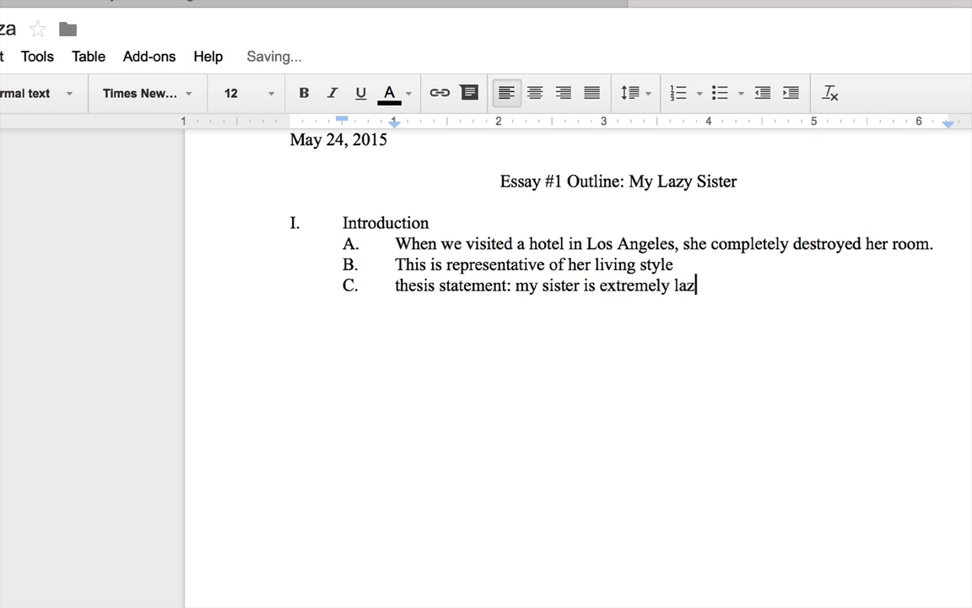
click(401, 285)
key(BackSpace)
text(T)
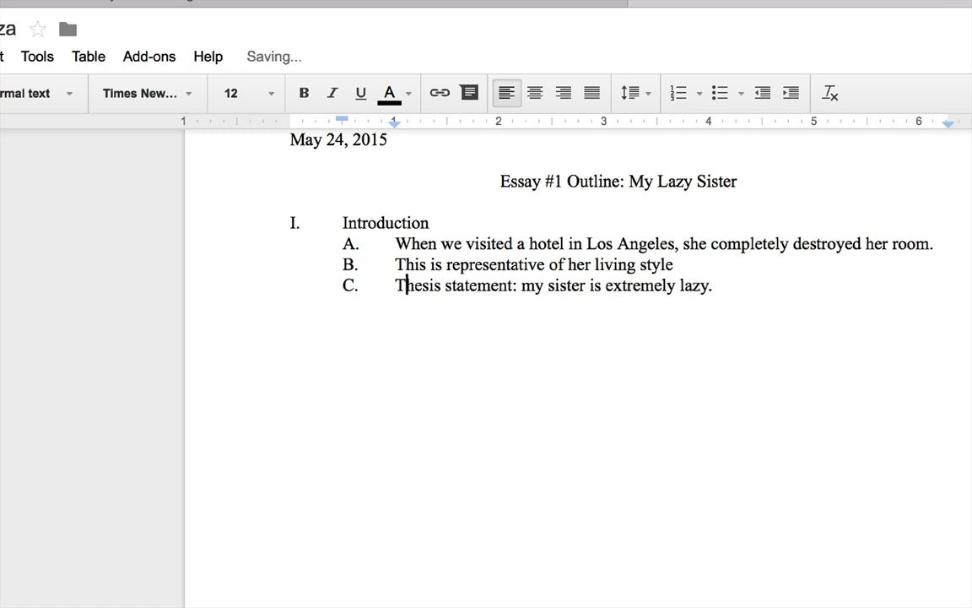
Start a new line below "C.", decrease its indent to the top level, and enter "II." followed by a tab.
click(767, 286)
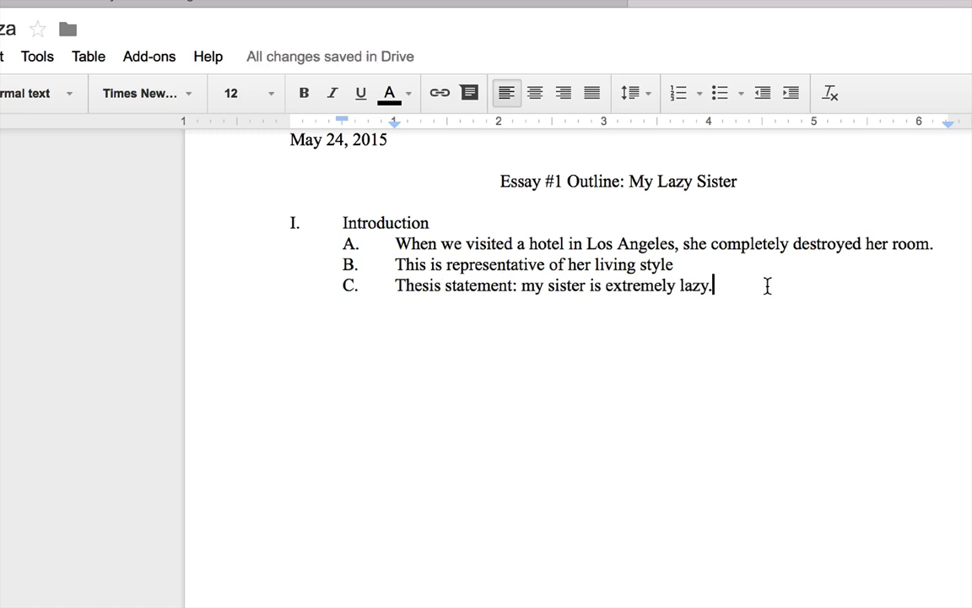
key(Return)
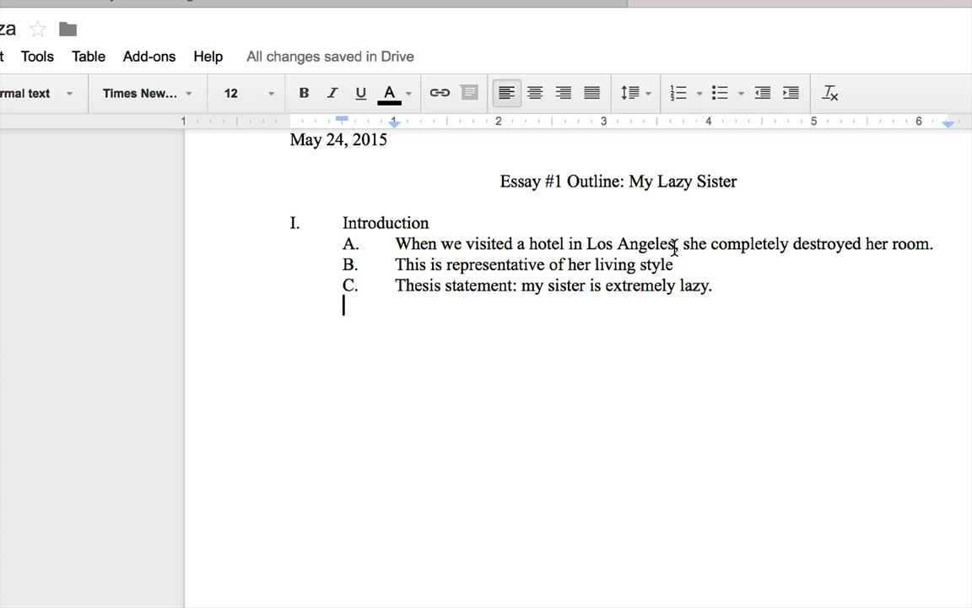
key(BackSpace)
key(BackSpace)
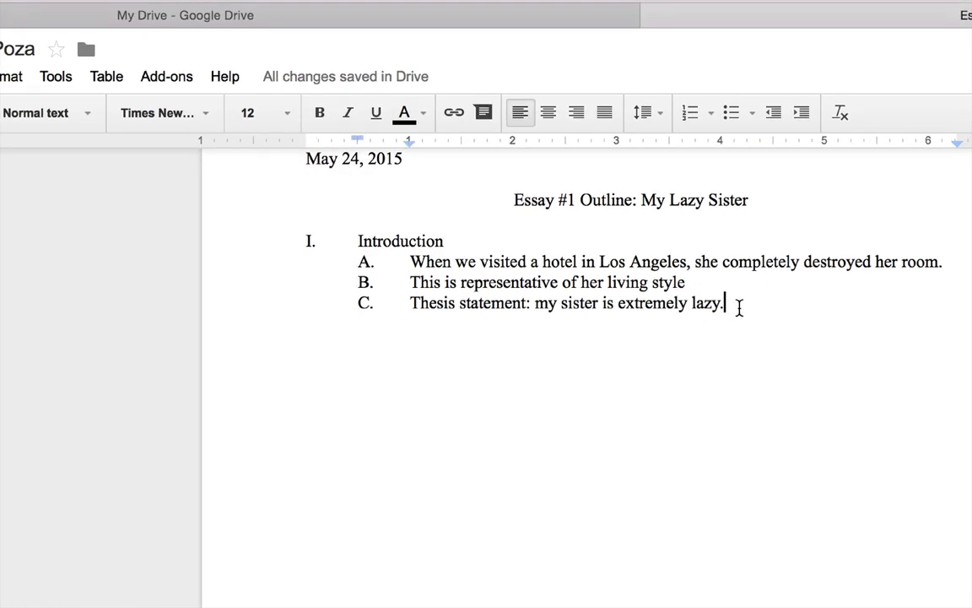
key(Tab)
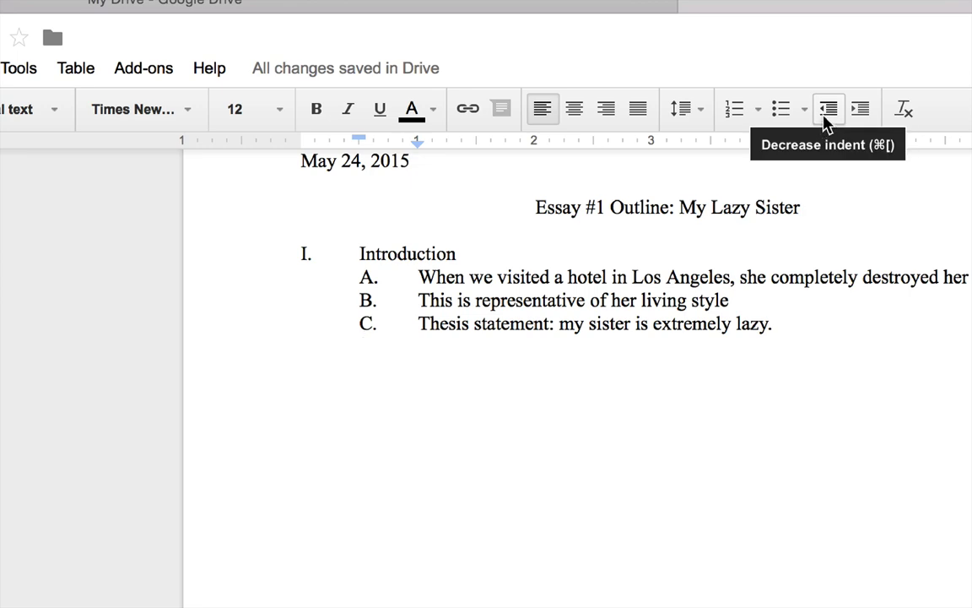
click(826, 123)
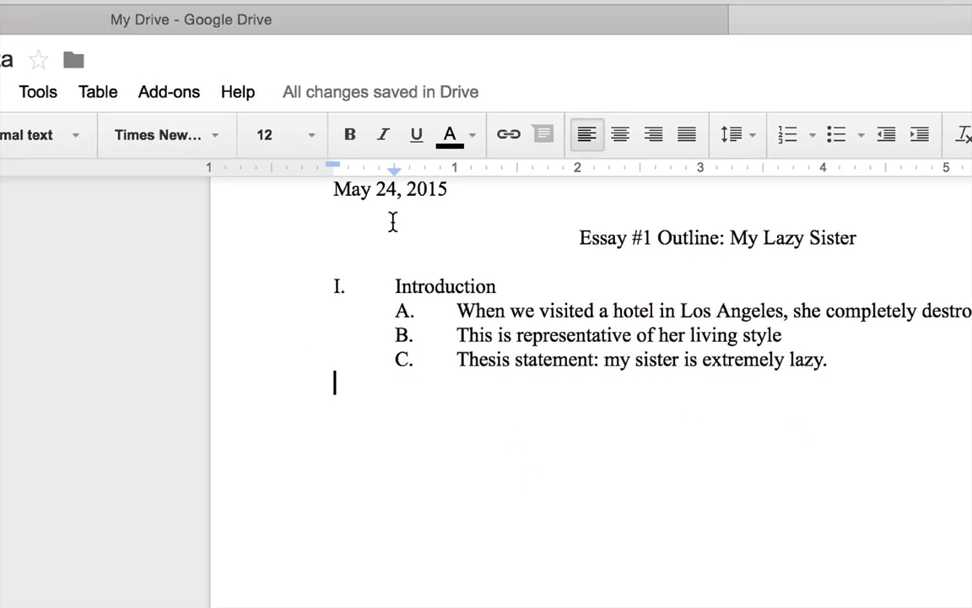
text(II.)
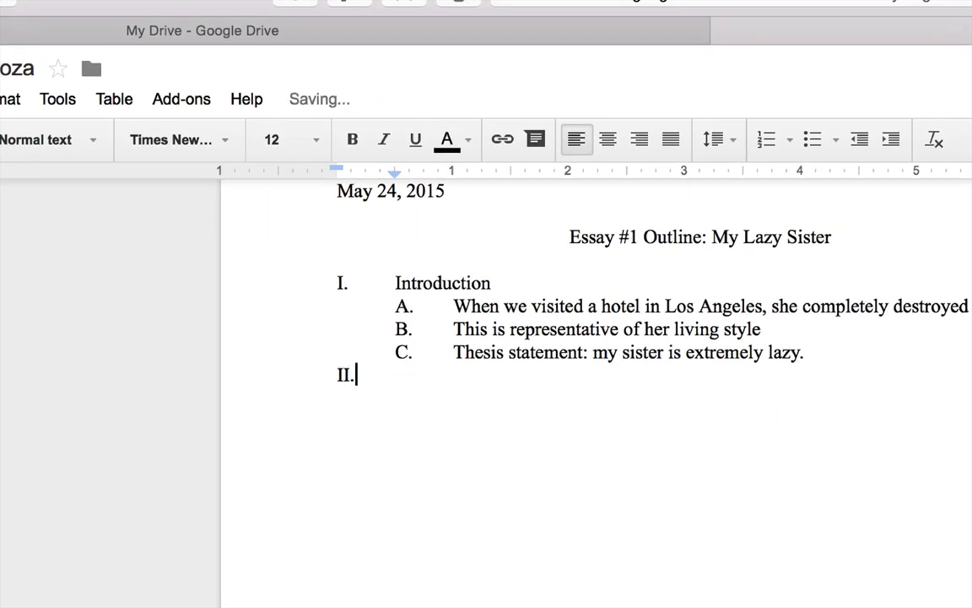
key(Tab)
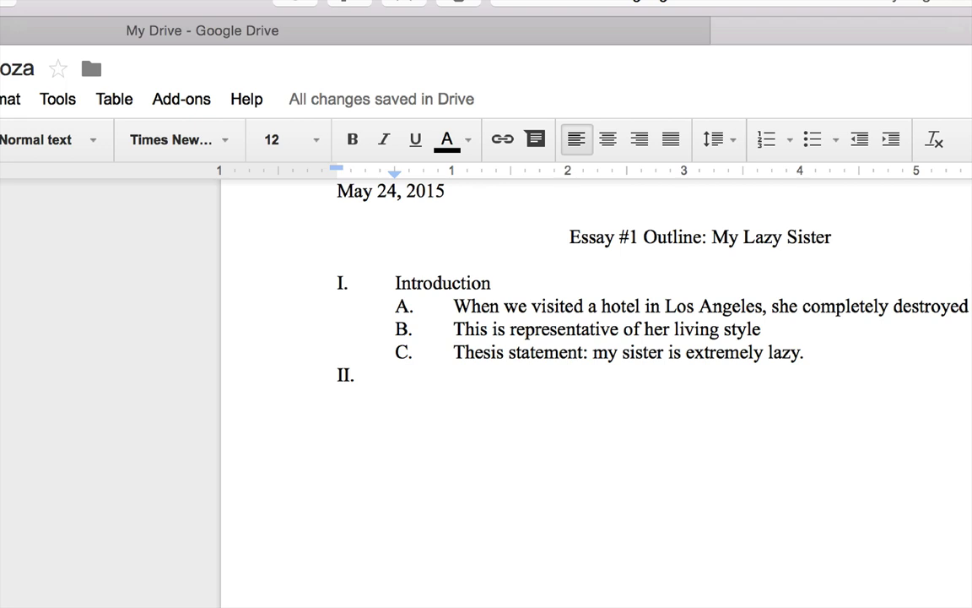
Enter "Topic sentence: She never cleans her messes in the house" on the "II." line.
text(T)
text(opic sentence)
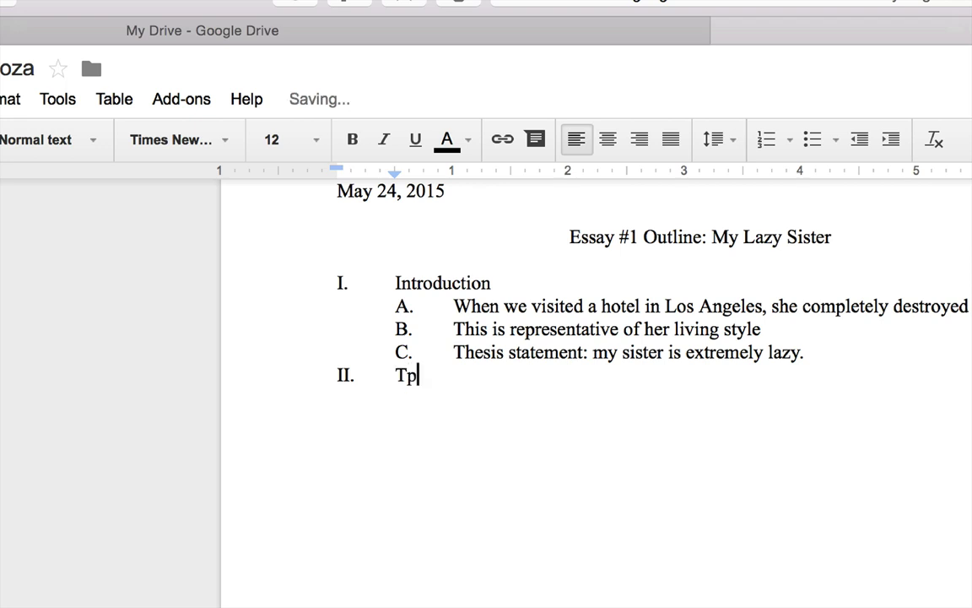
text(:)
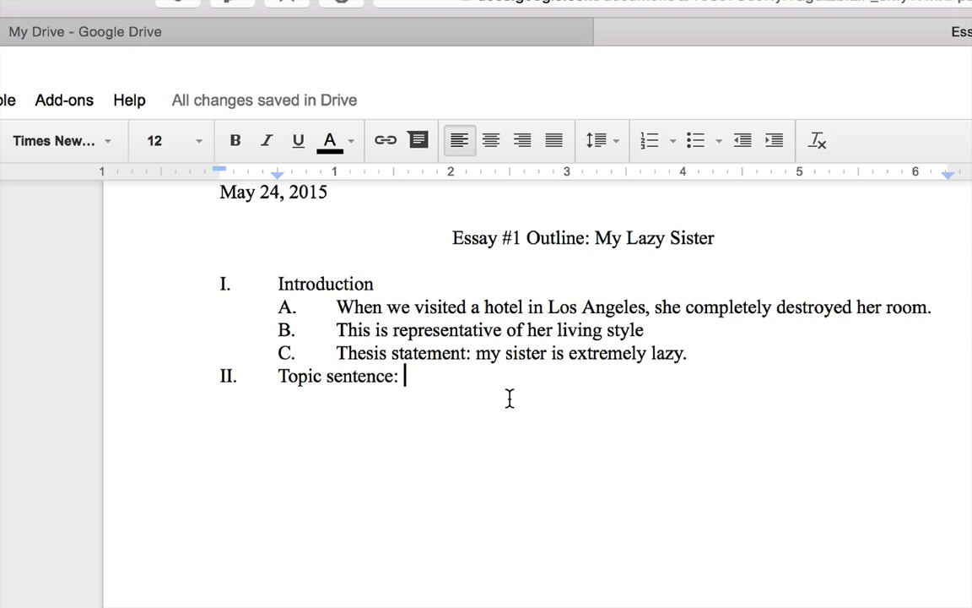
text(She never cl)
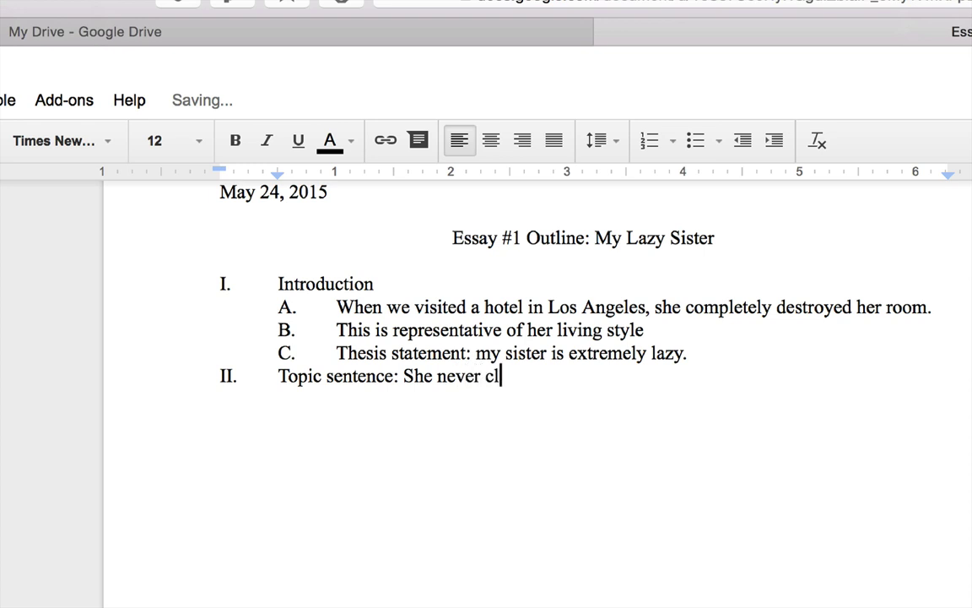
text(eans he)
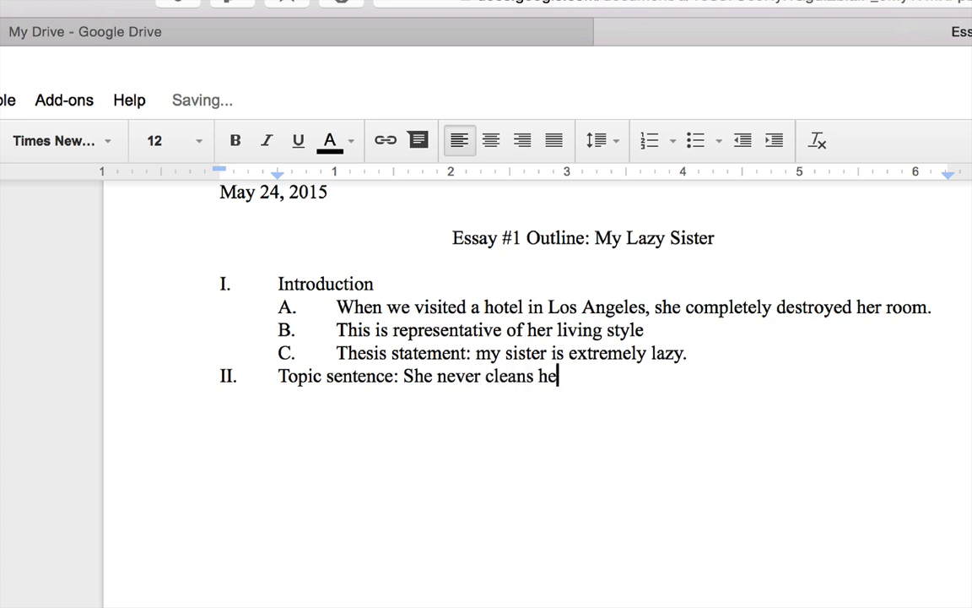
text(r messes )
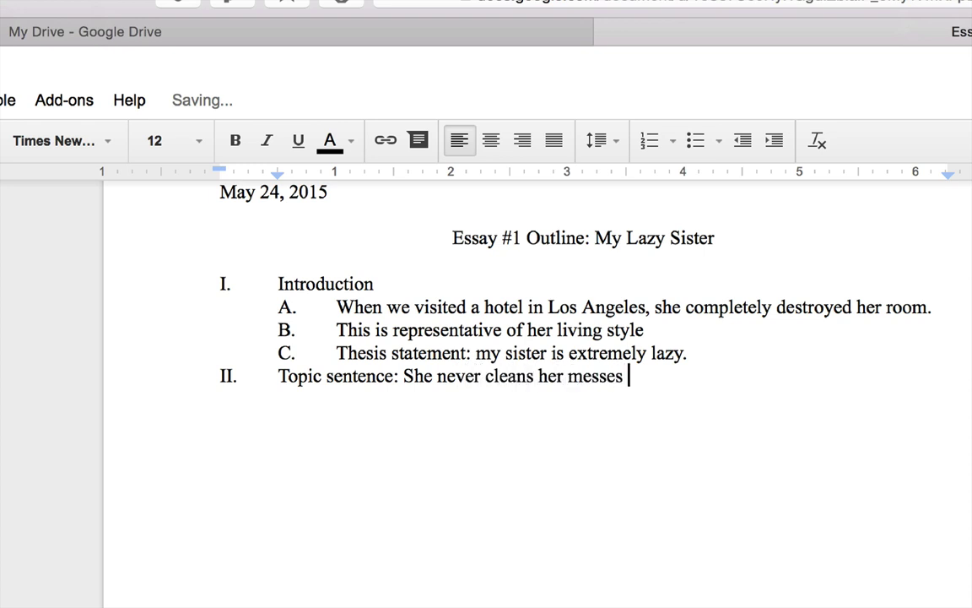
text(in the house)
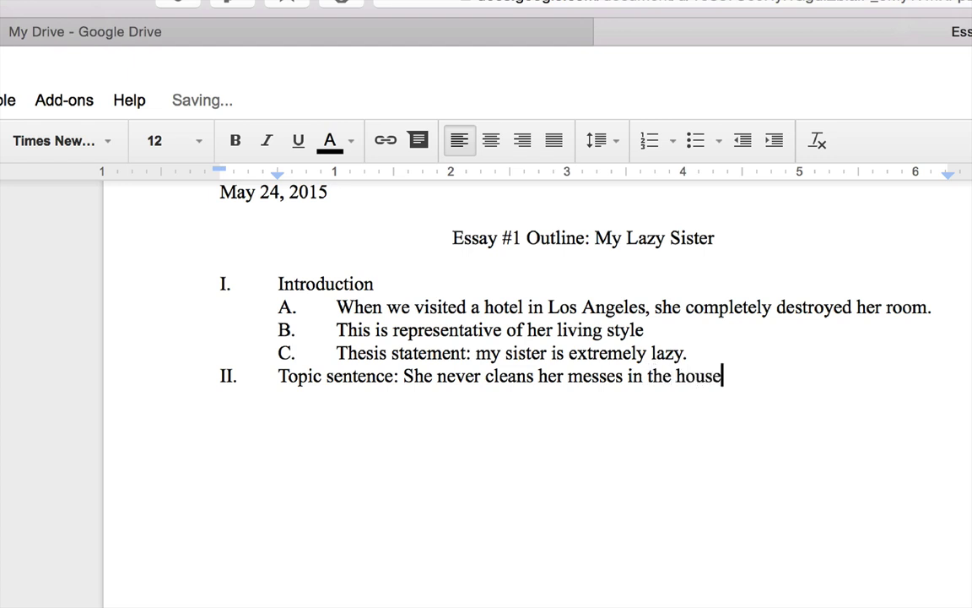
Add an "A." line indented one level under "II.", followed by a tab and "Her bedroom is a disaster area.".
key(Return)
key(Return)
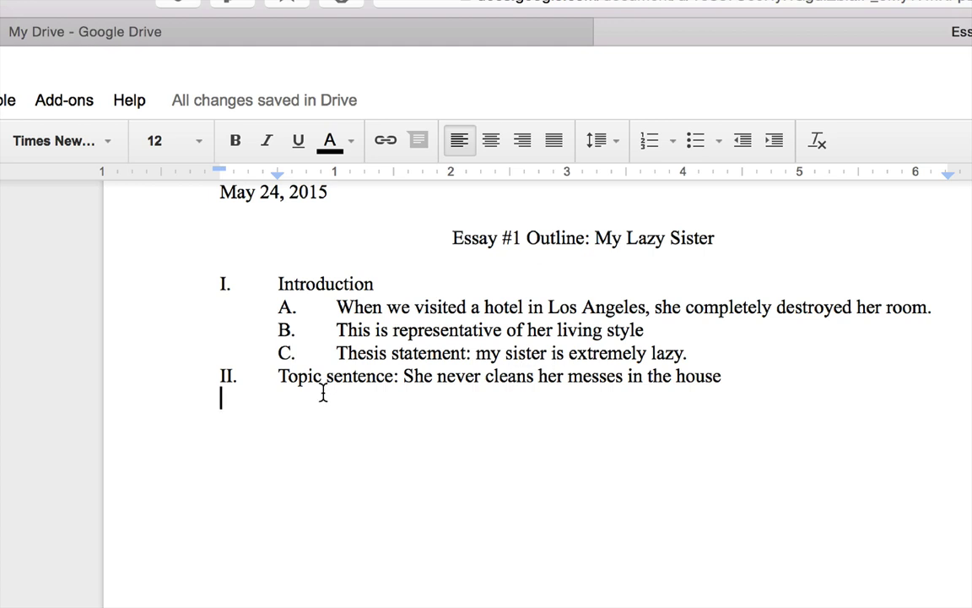
click(771, 143)
text(A.)
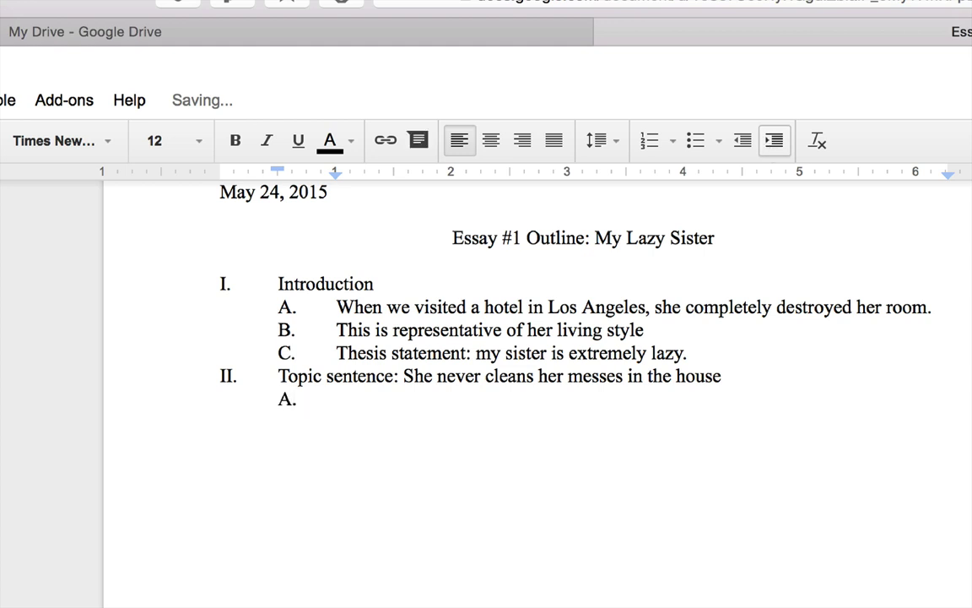
key(Tab)
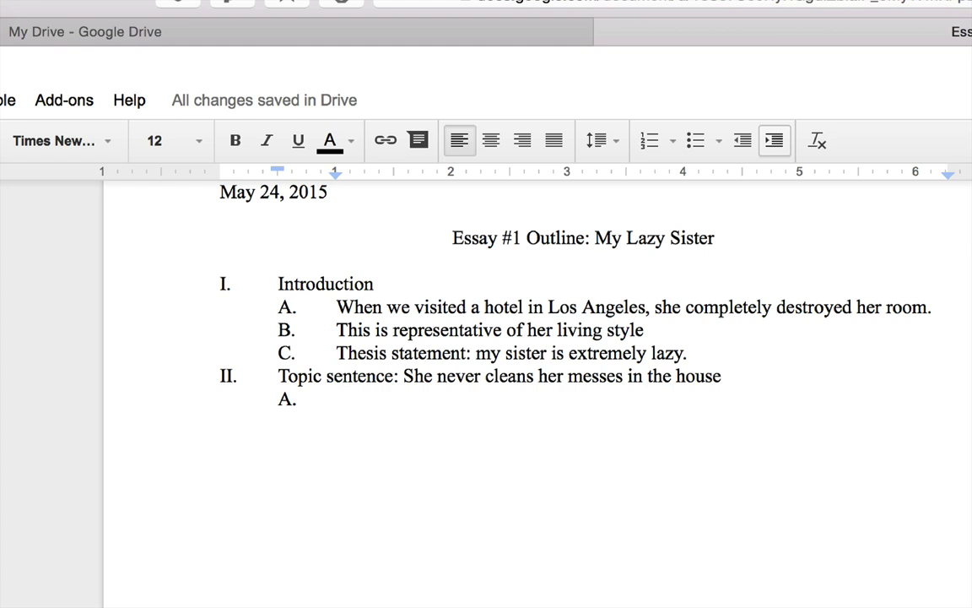
text(Her)
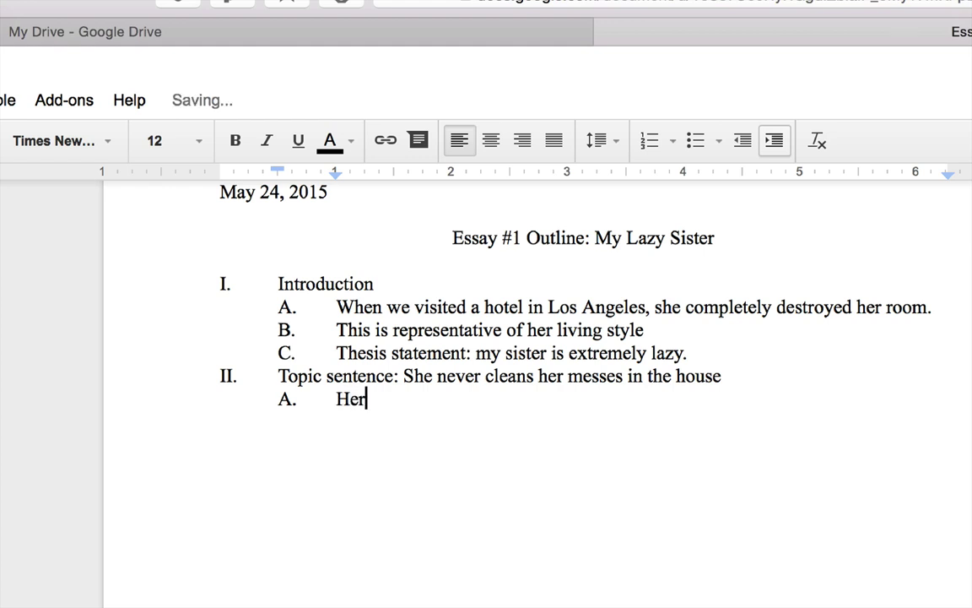
text( bedroom is)
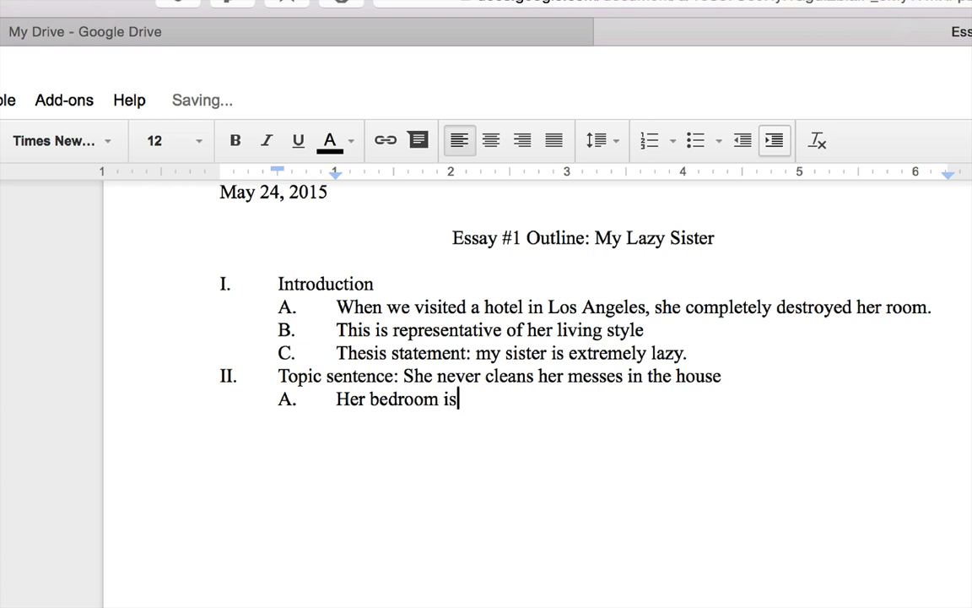
text( a disaster )
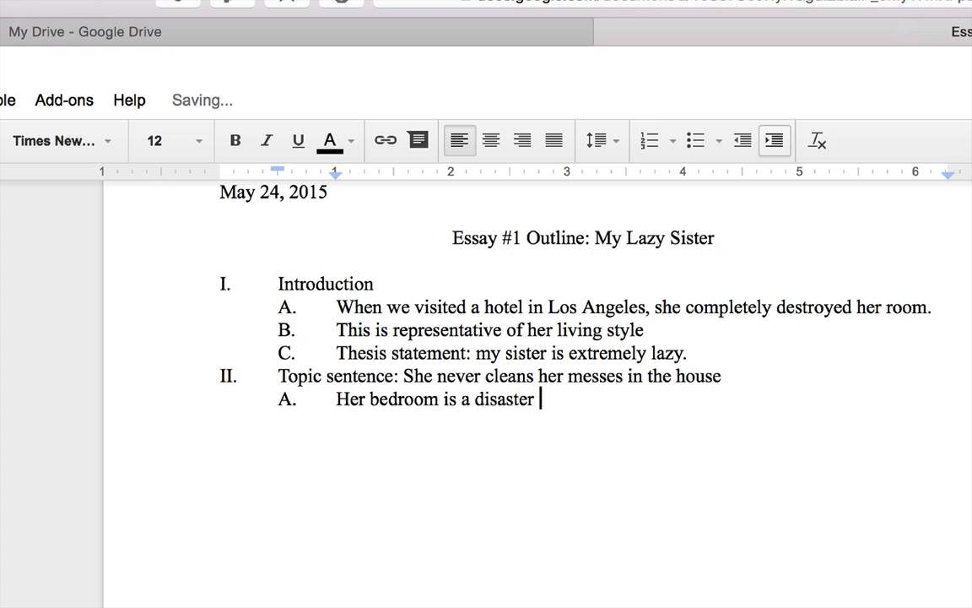
text(area.)
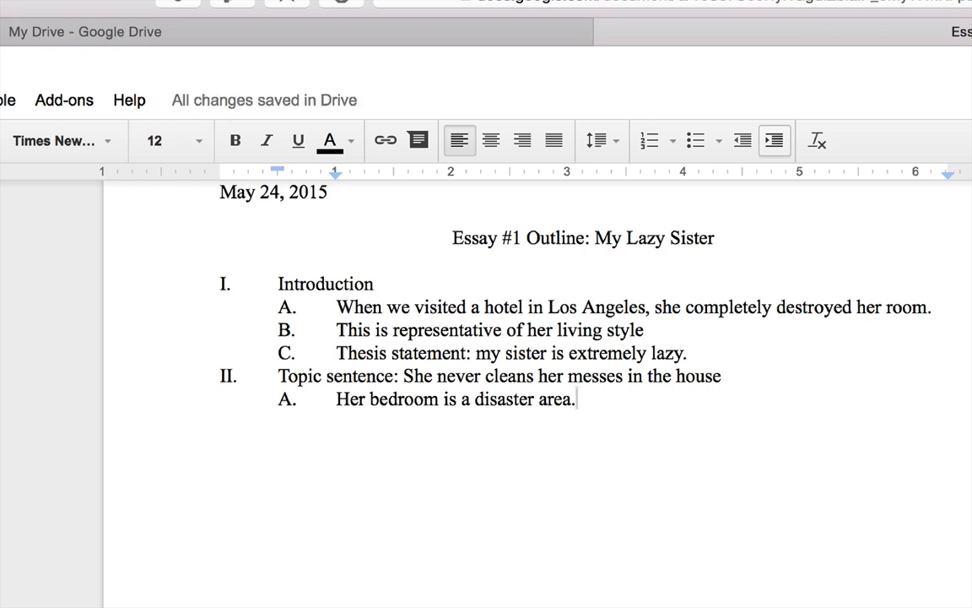
Add a tabbed "1." line one level under "A.": "A month and a half ago, I had to go into her room in order to get something".
key(Return)
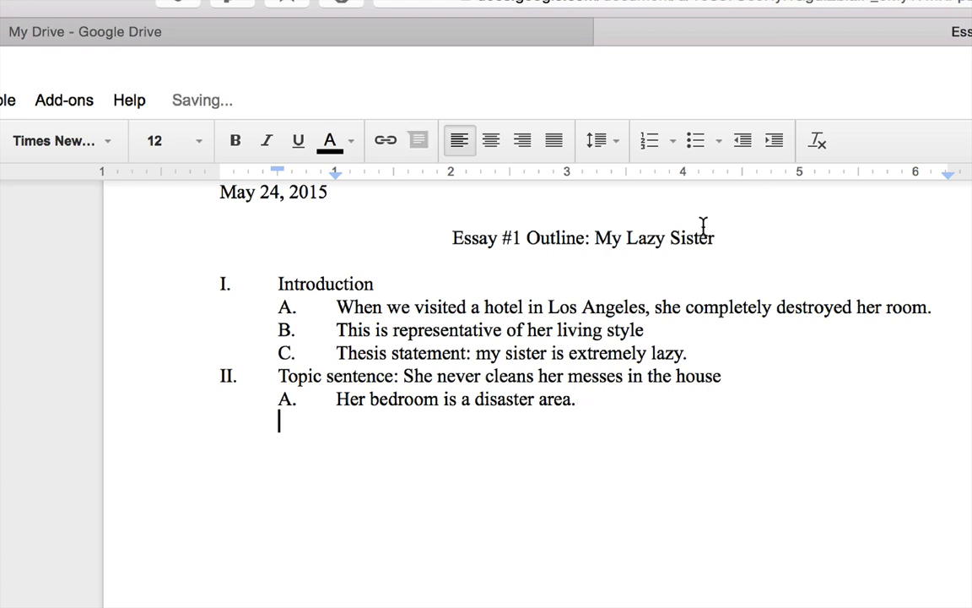
click(776, 145)
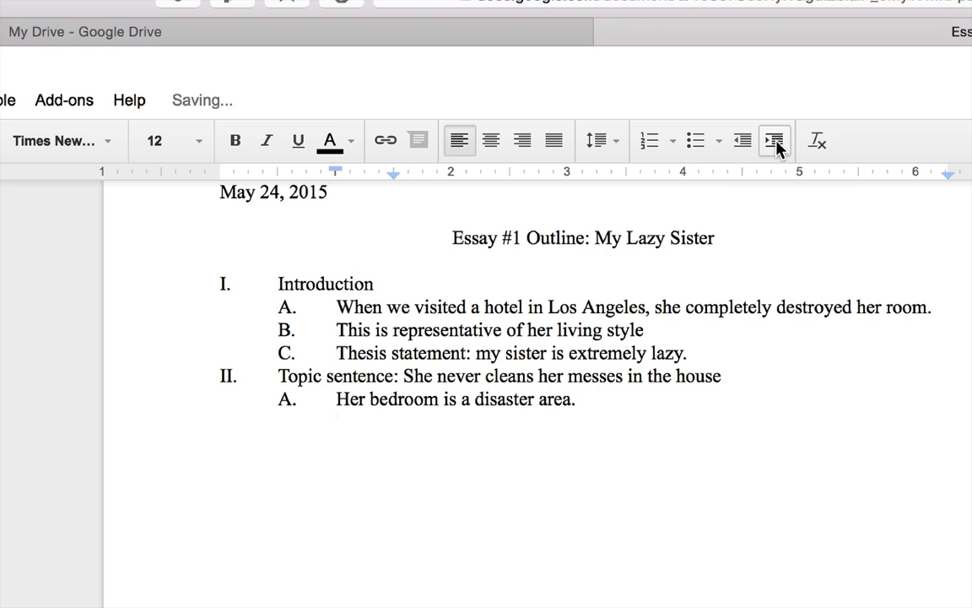
text(1.)
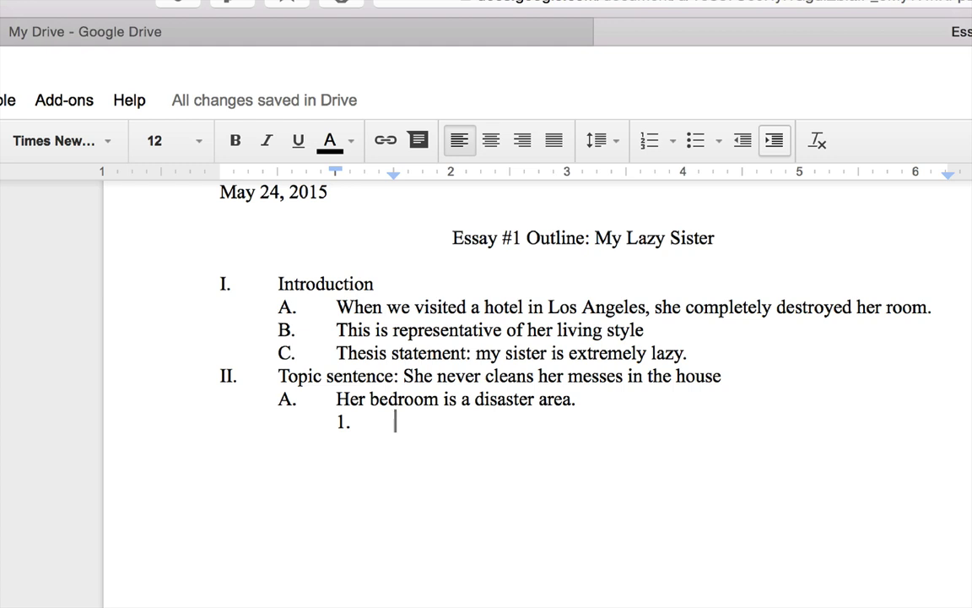
text(A mont)
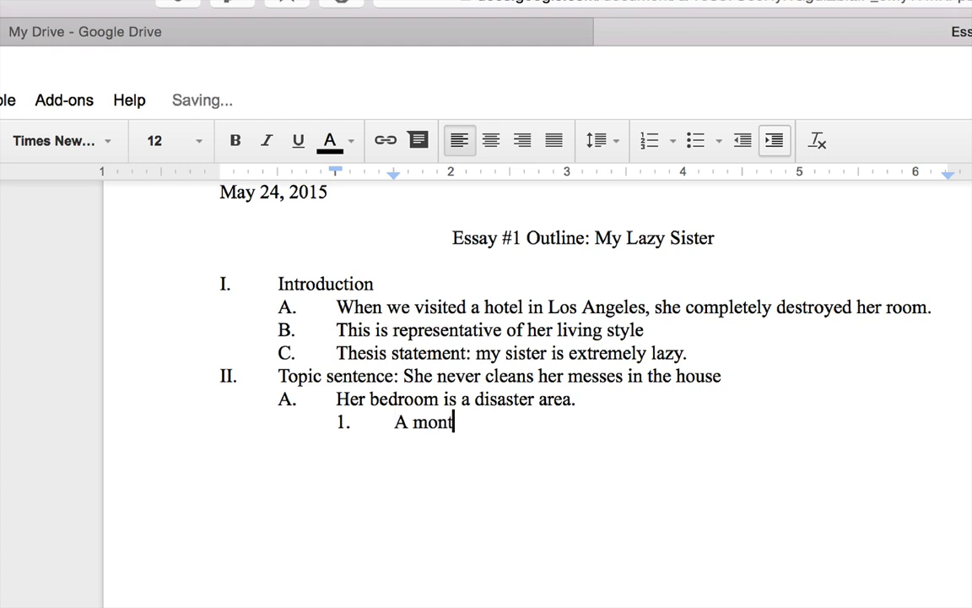
text(h and a half )
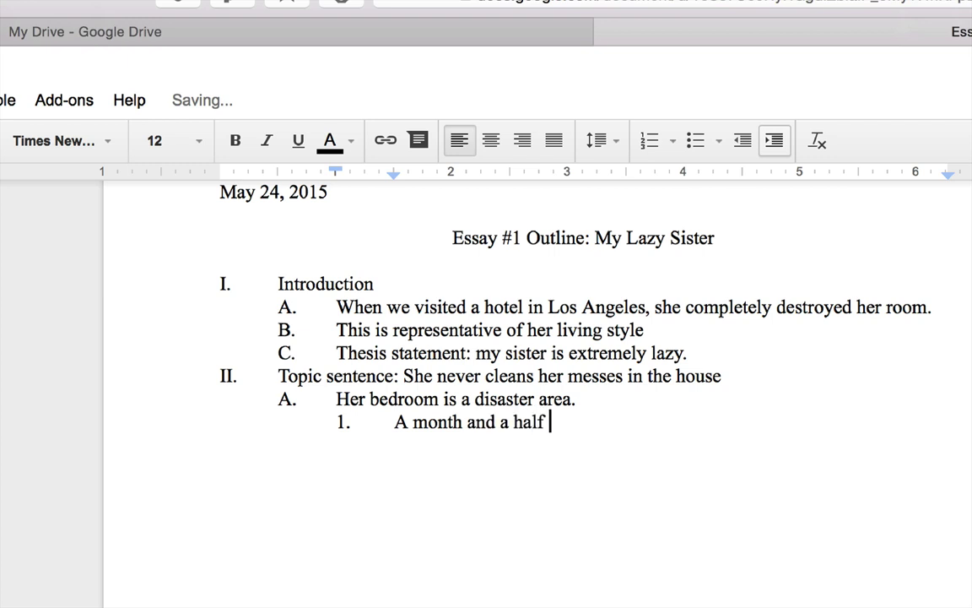
text(ago, I)
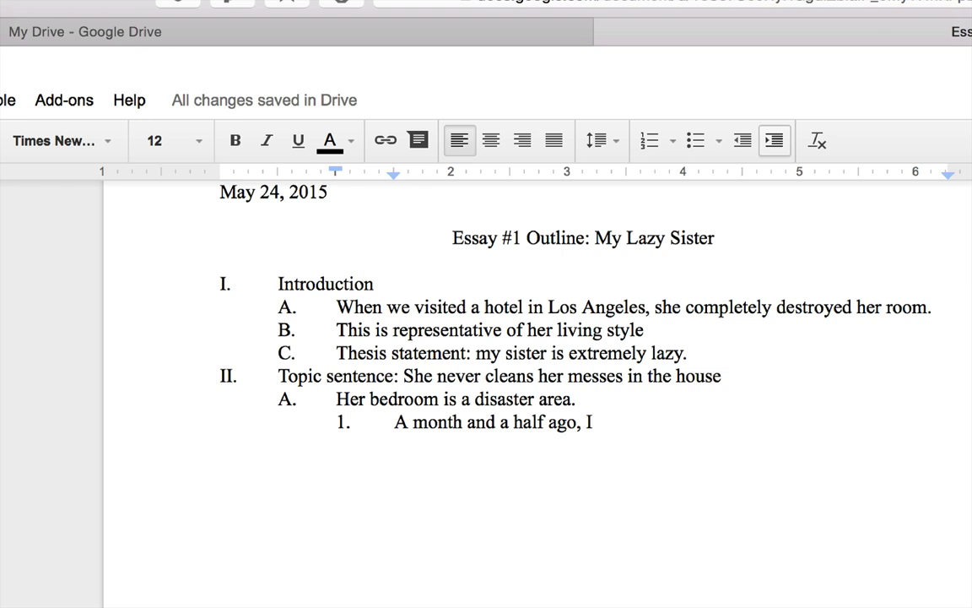
text( had )
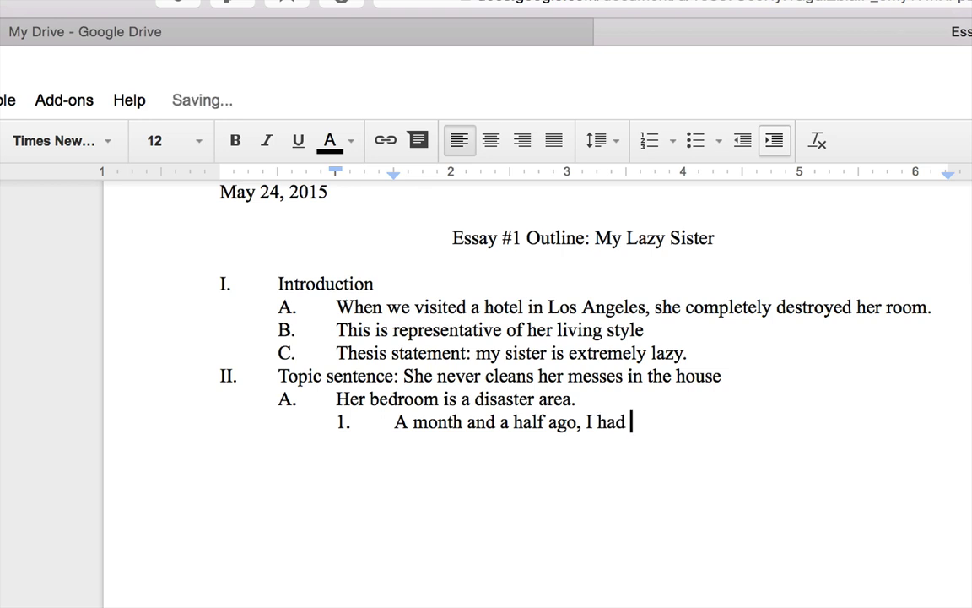
text(to go into )
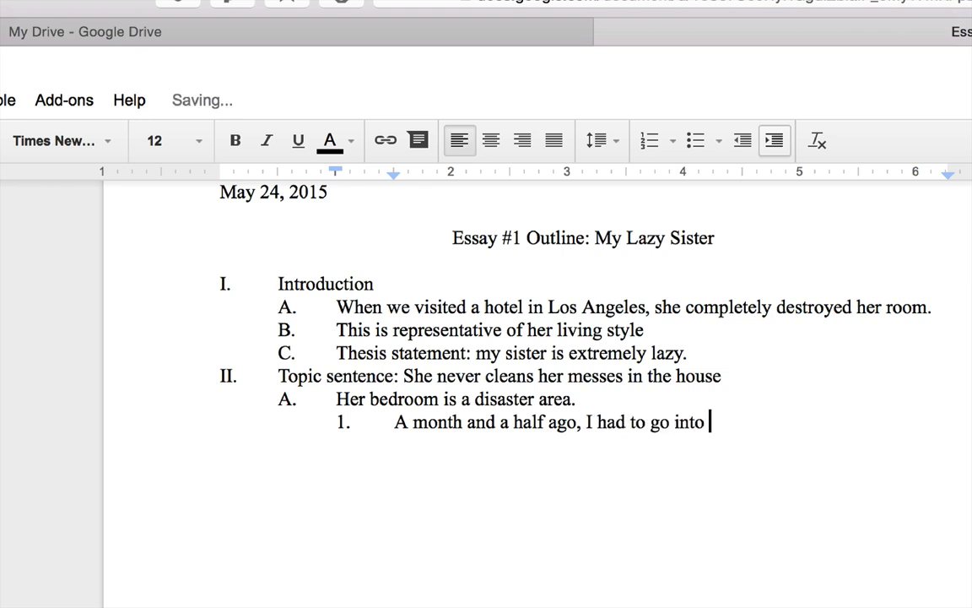
text(her room in)
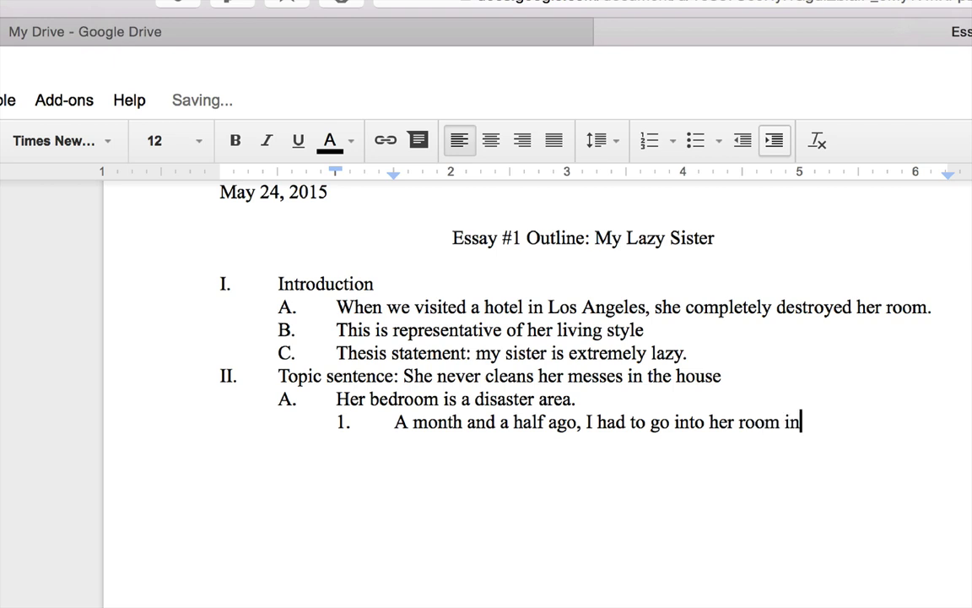
text( order to get)
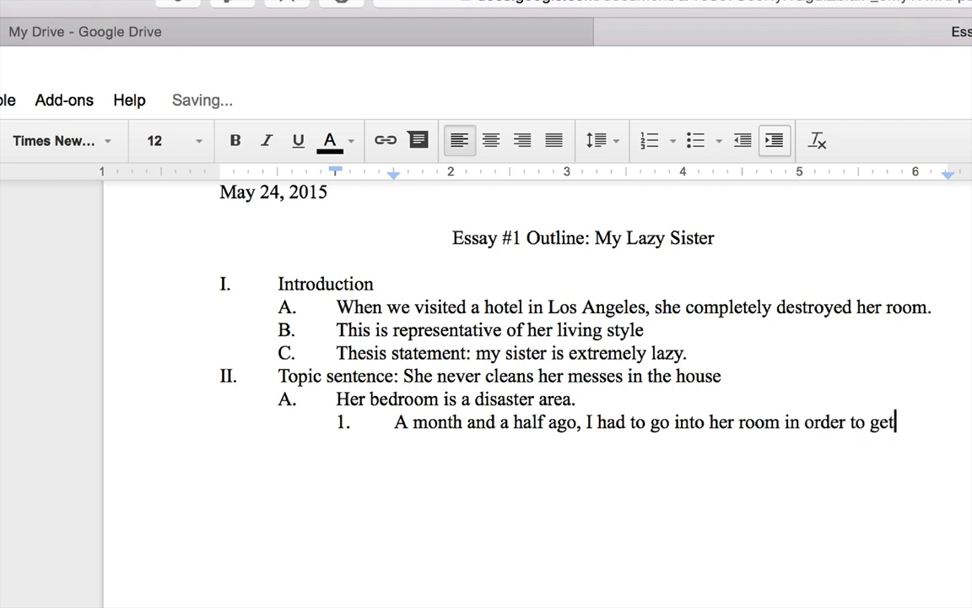
text( something)
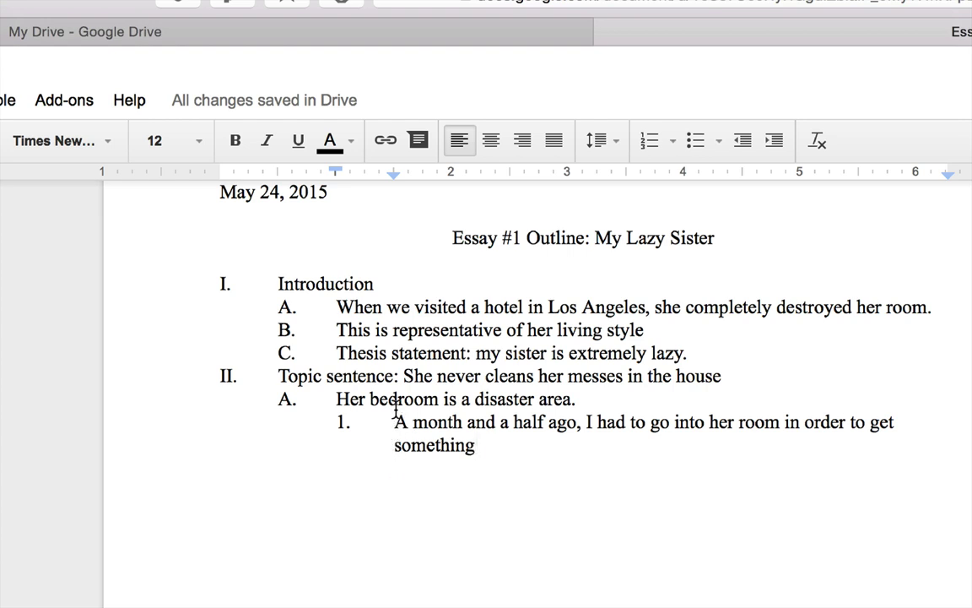
Add a tabbed "2." line: "There was rotting food on the tables, dirty wrappers all over the floor, and undone laundry everywhere.".
key(Return)
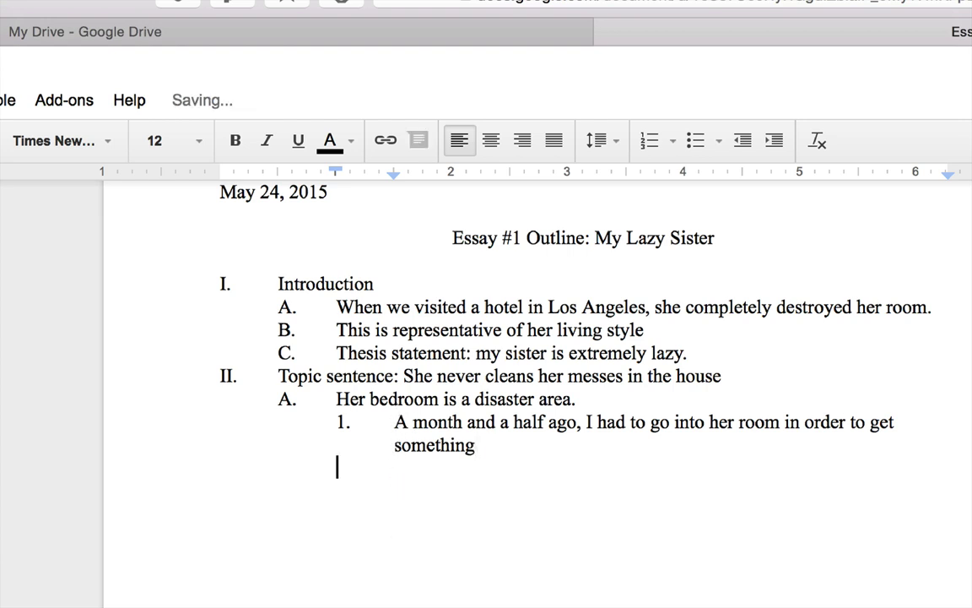
text(2.)
key(Tab)
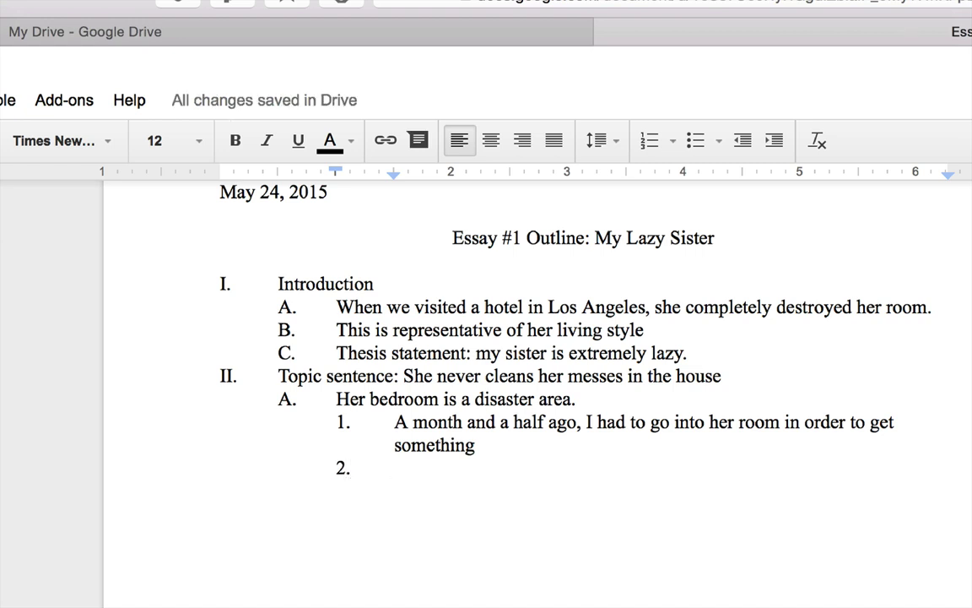
text(There was )
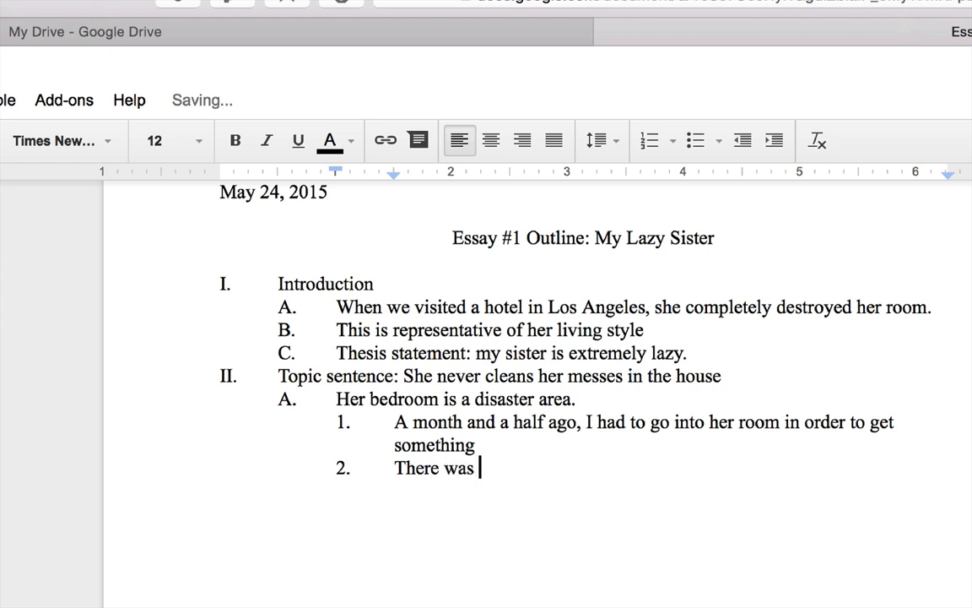
text(rotting food on t)
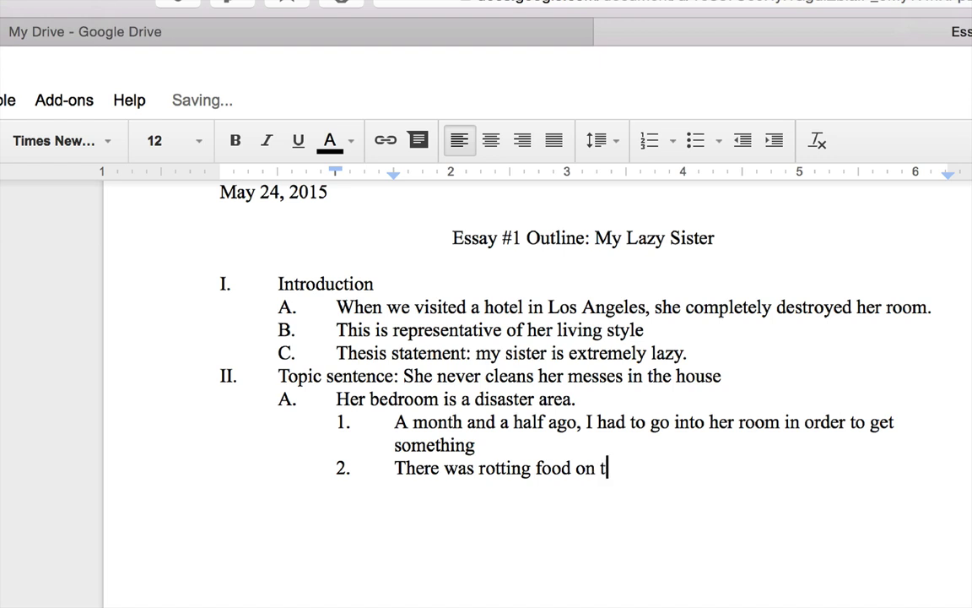
text(he tables, )
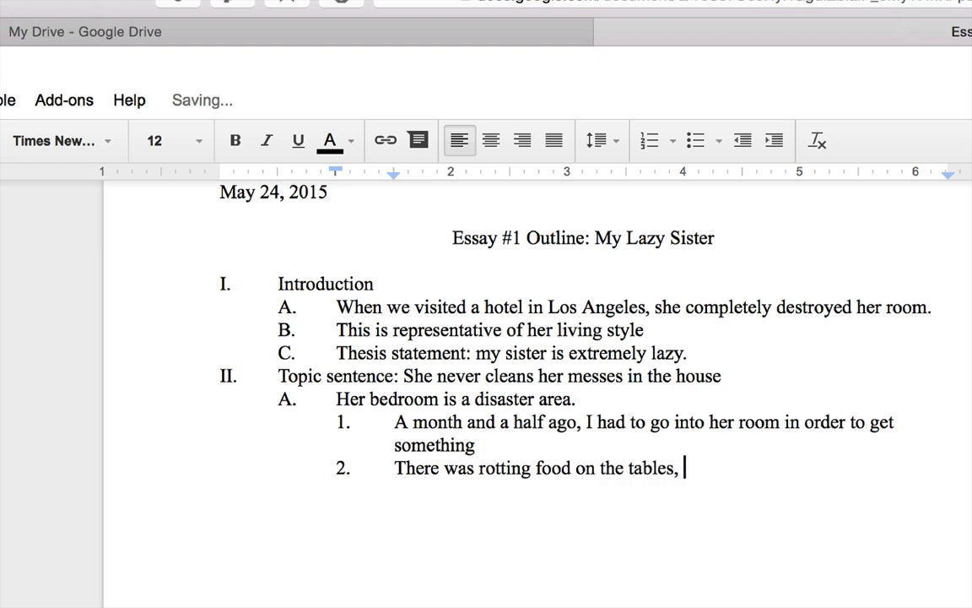
text(dirty wrappe)
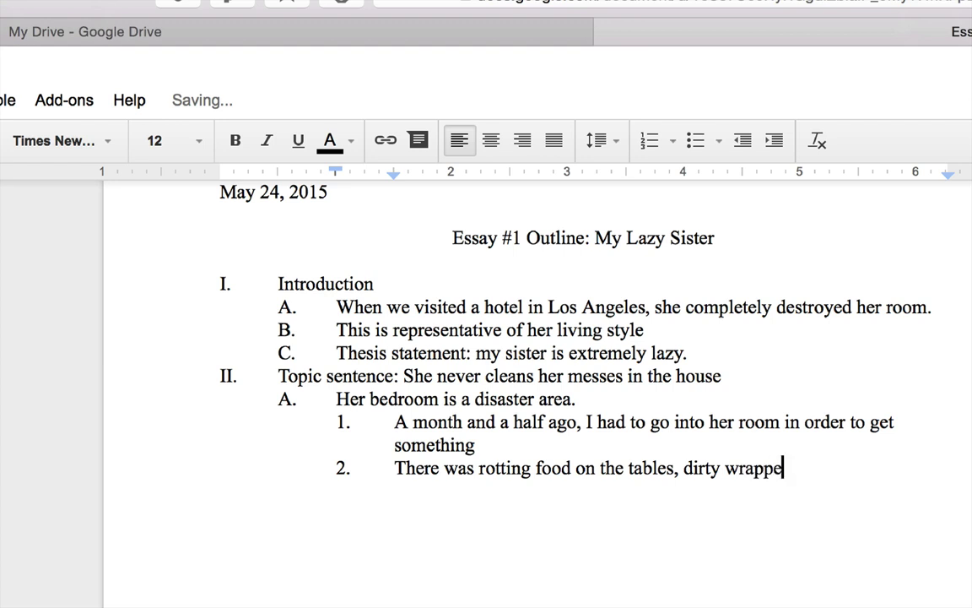
text(rs all over )
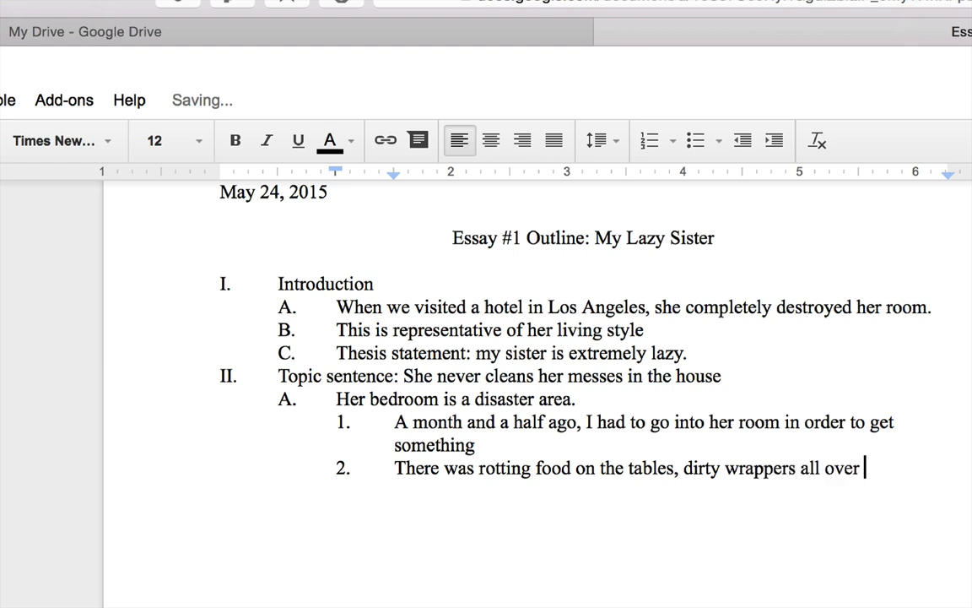
text(the floor, and)
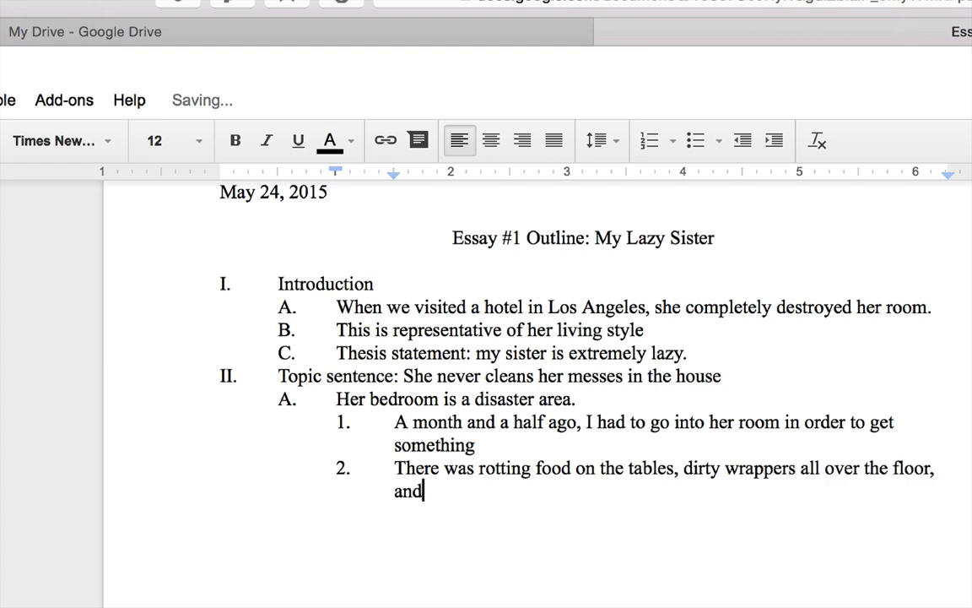
text( undone lau)
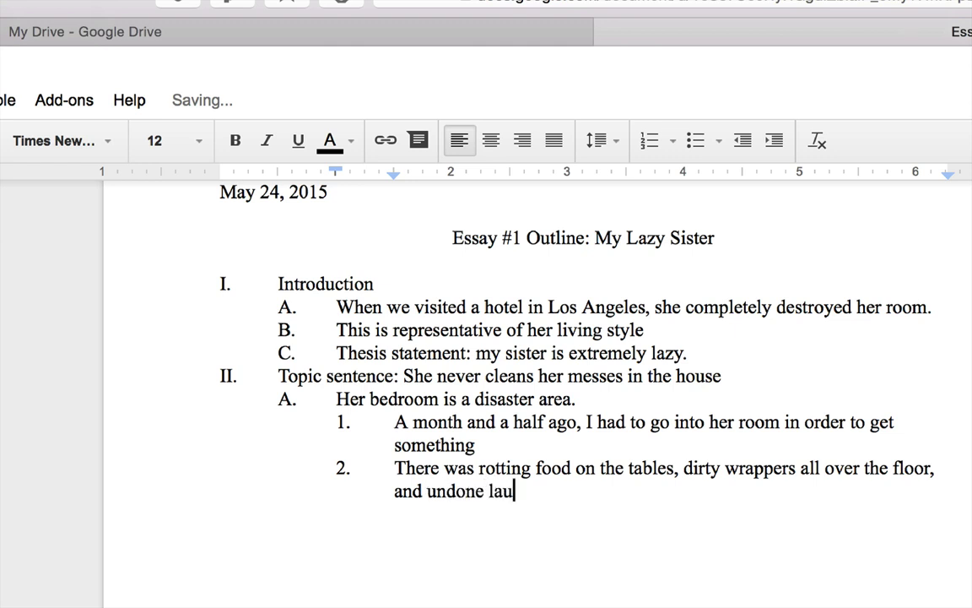
text(nd)
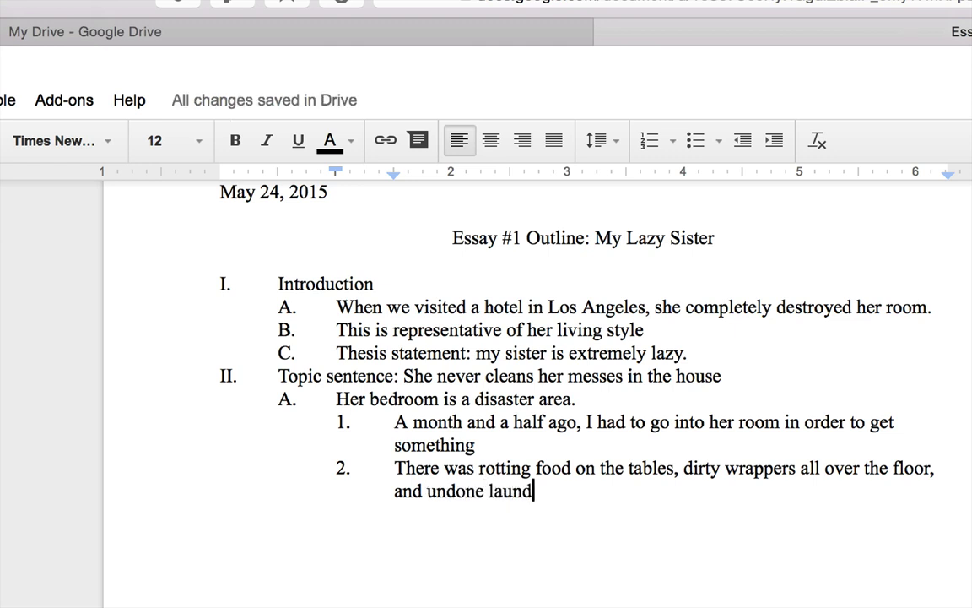
text(ry everyt)
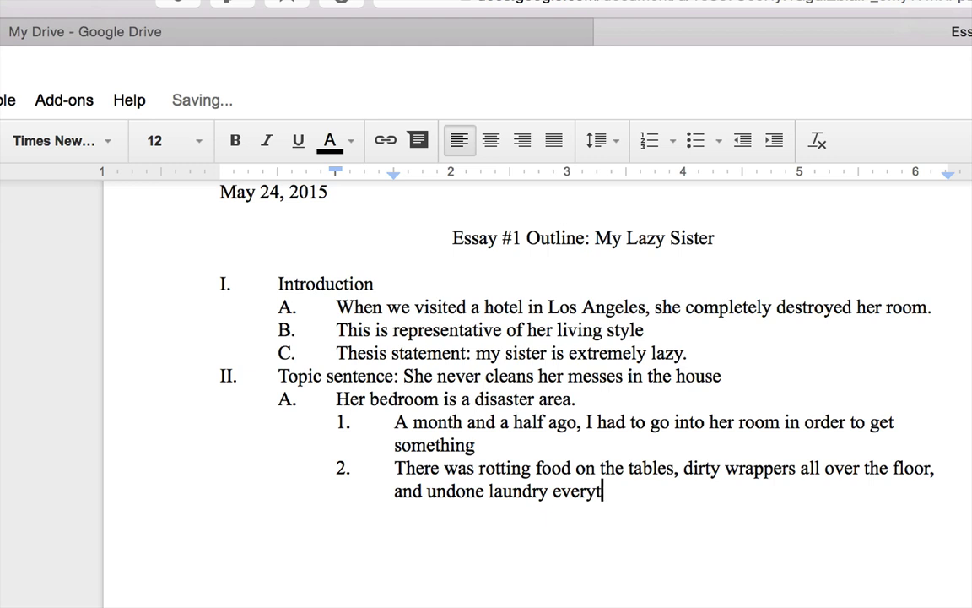
text(h)
key(BackSpace)
key(BackSpace)
text(where.)
Add a "3." line at the same level, followed by a tab and "The smell was horrific".
key(Return)
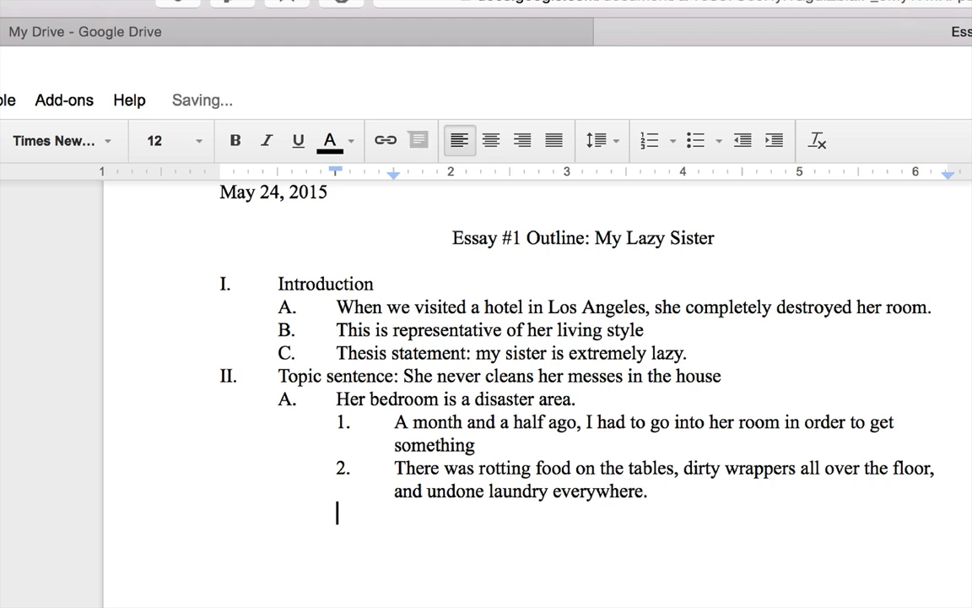
text(3. )
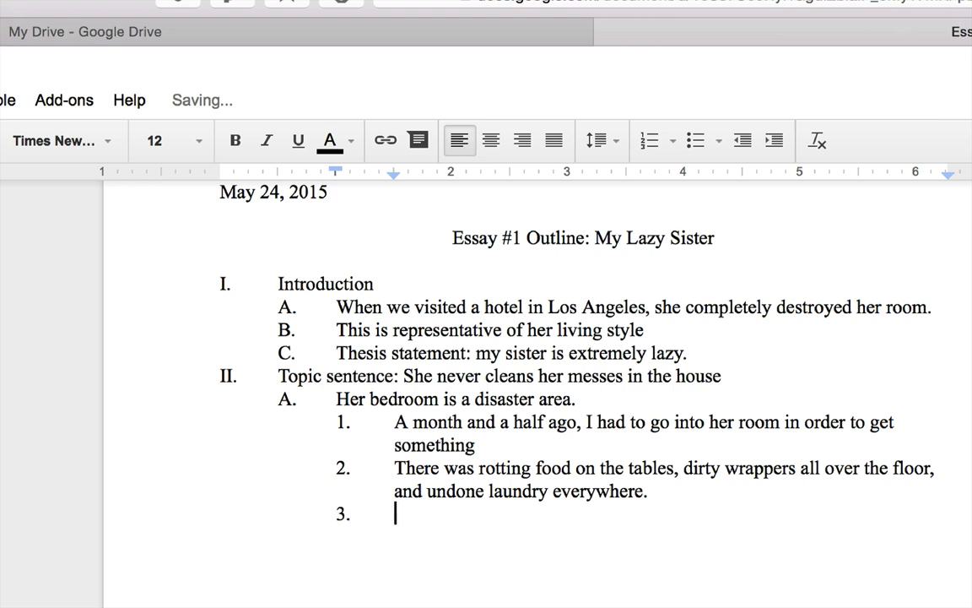
text(The sme)
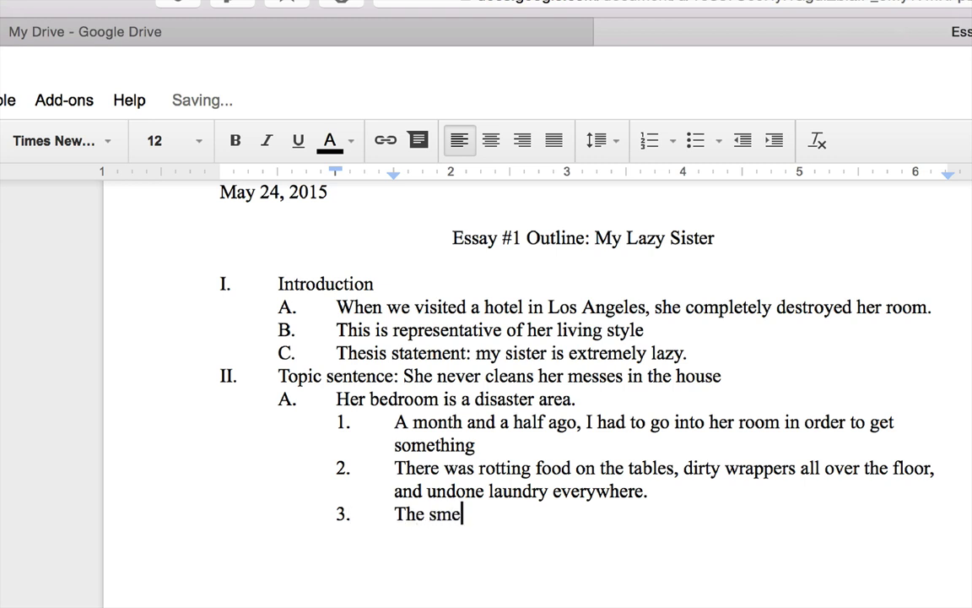
text(ll was )
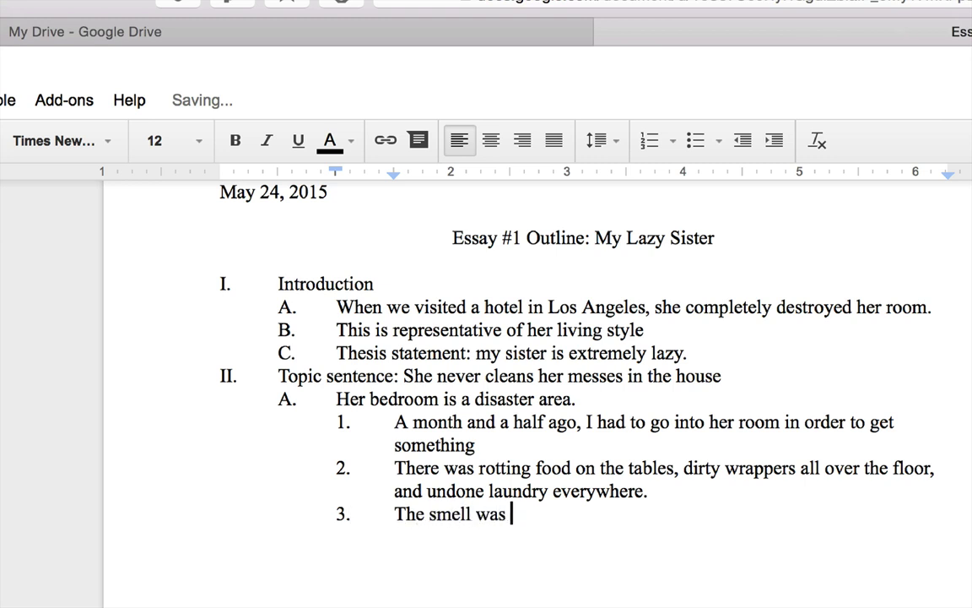
text(horrific)
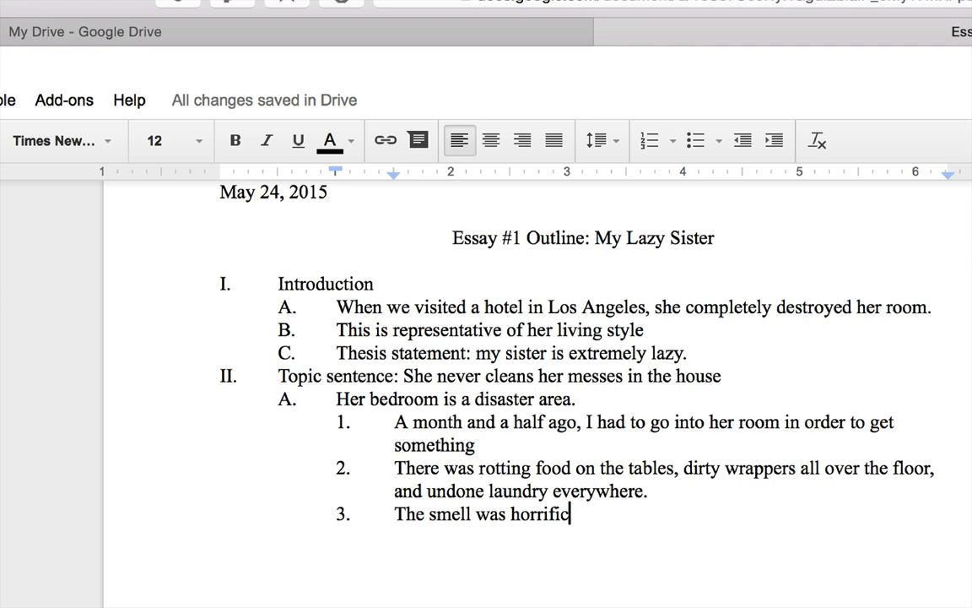
Add a "B." line indented one level less, followed by a tab and "She never cleans the kitchen even though...".
key(Return)
key(Return)
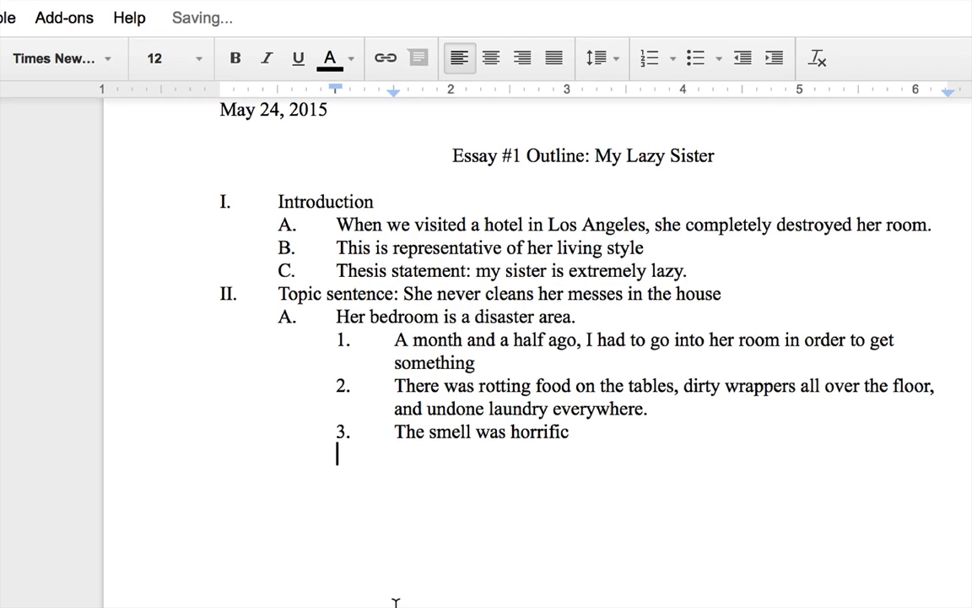
click(743, 23)
text(B.)
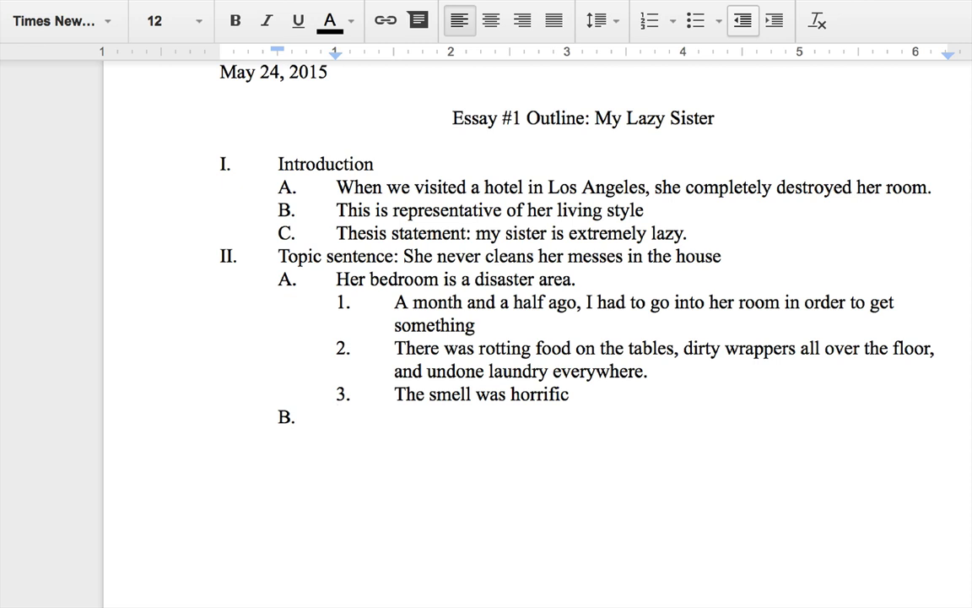
text(She never cleans )
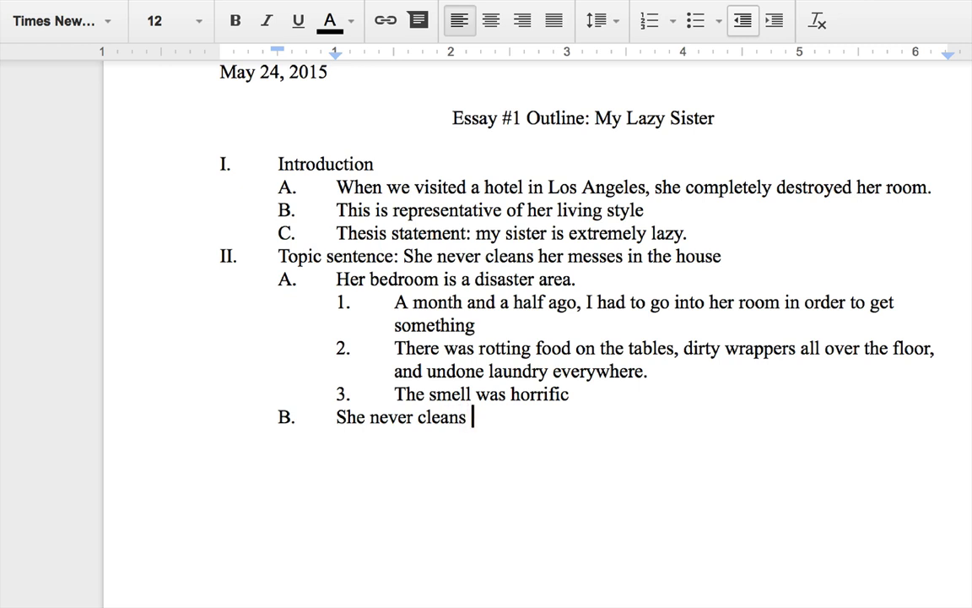
text(the kitchen eve)
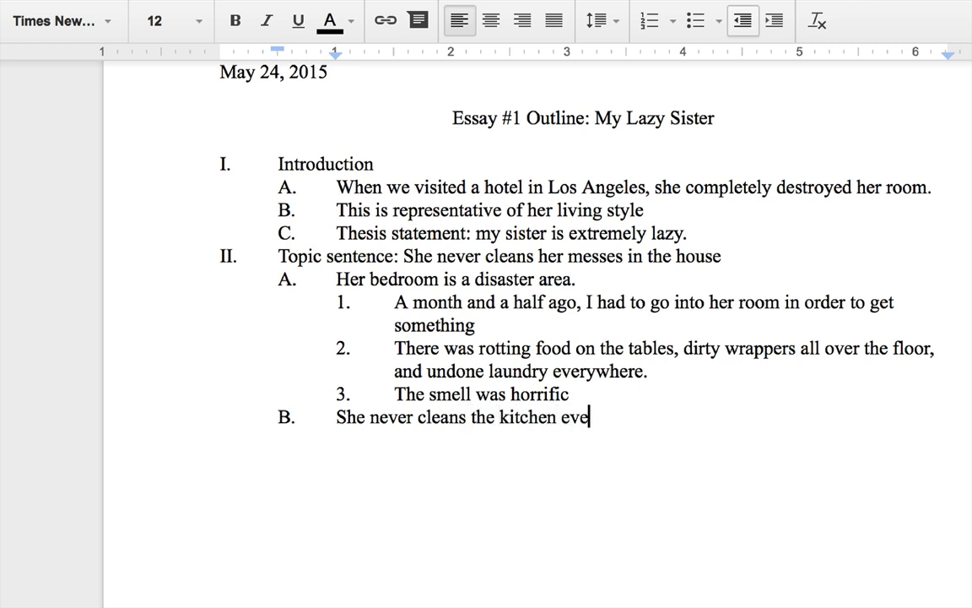
text(n though...)
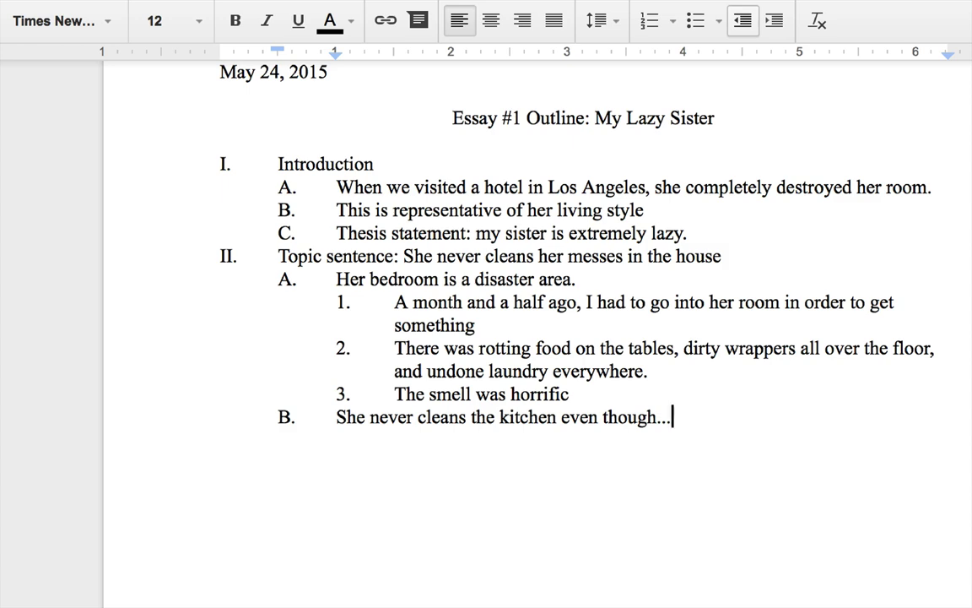
Add a tabbed "1." line indented one level under the kitchen point, reading "Details and more details".
key(Return)
key(BackSpace)
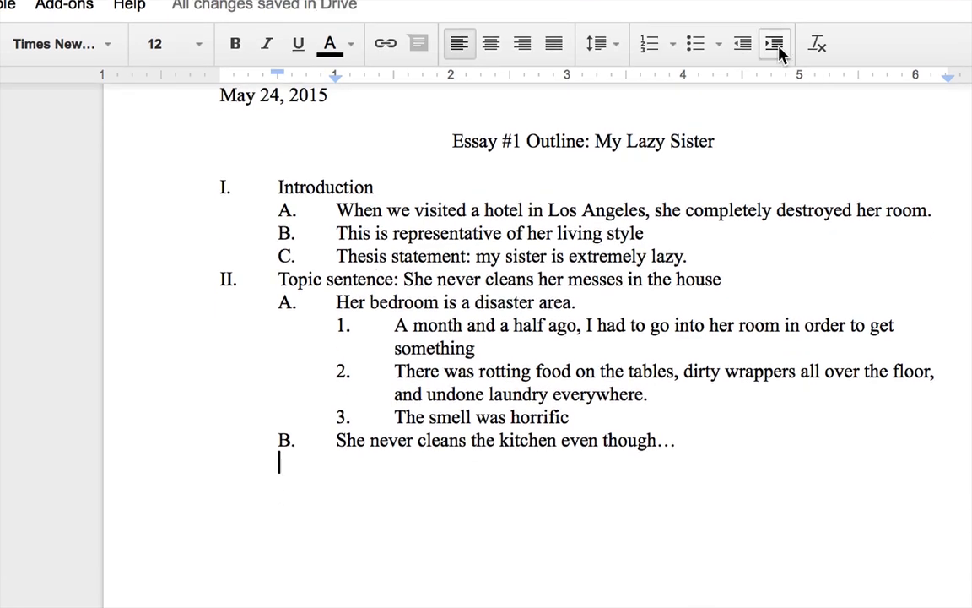
click(776, 47)
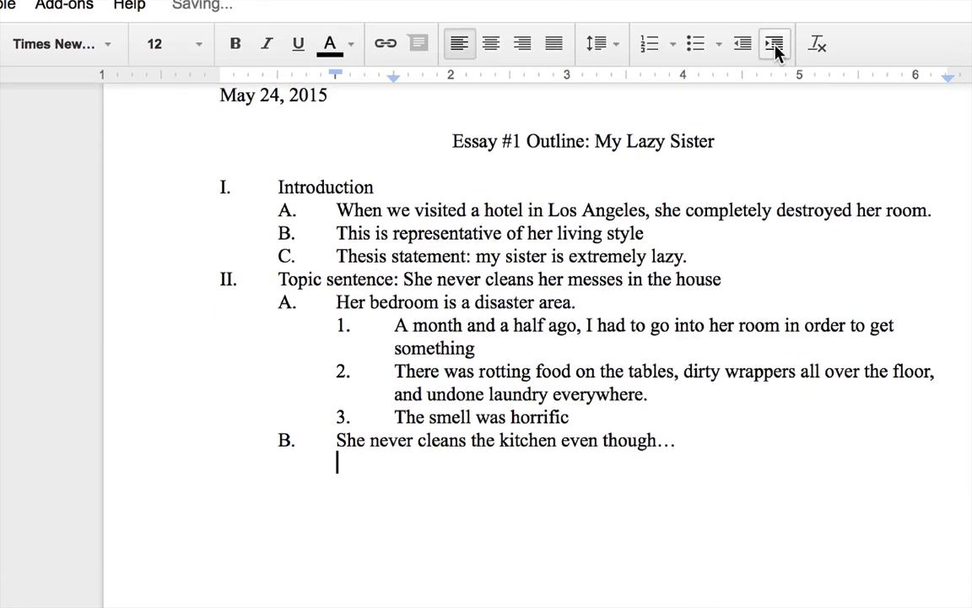
key(Tab)
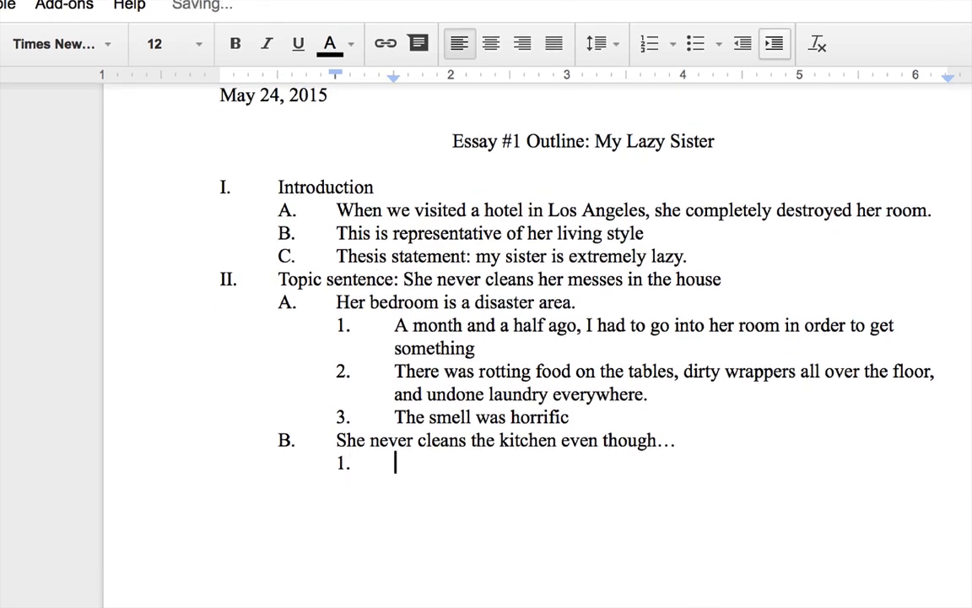
text(Details and )
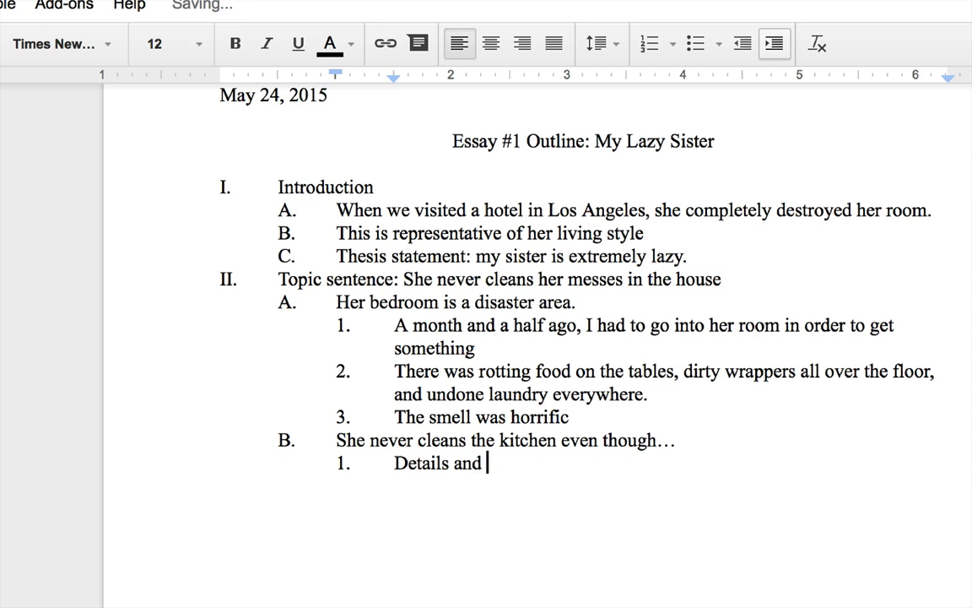
text(more details)
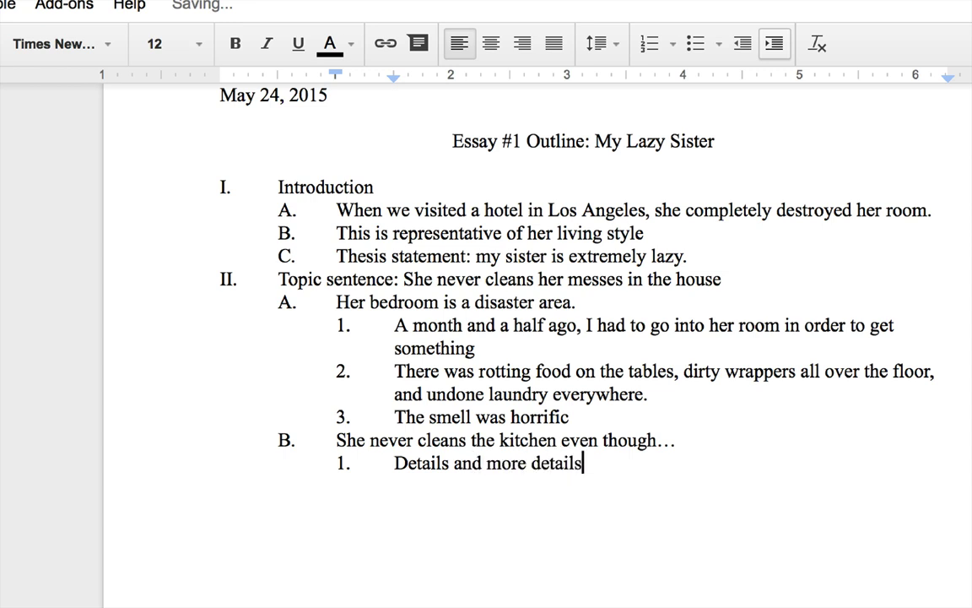
Add a tabbed "2." line under the kitchen point reading "More and more details".
key(Return)
text(2.)
key(Tab)
text(More and mor)
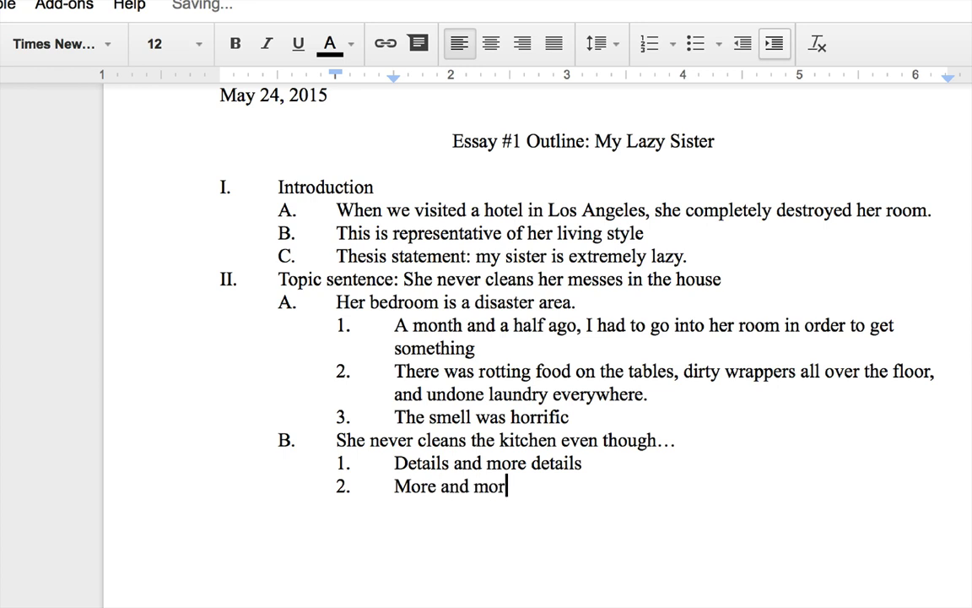
text(e details)
Add a tabbed "3." line under the kitchen point reading "How about a few more details.".
key(Return)
key(Return)
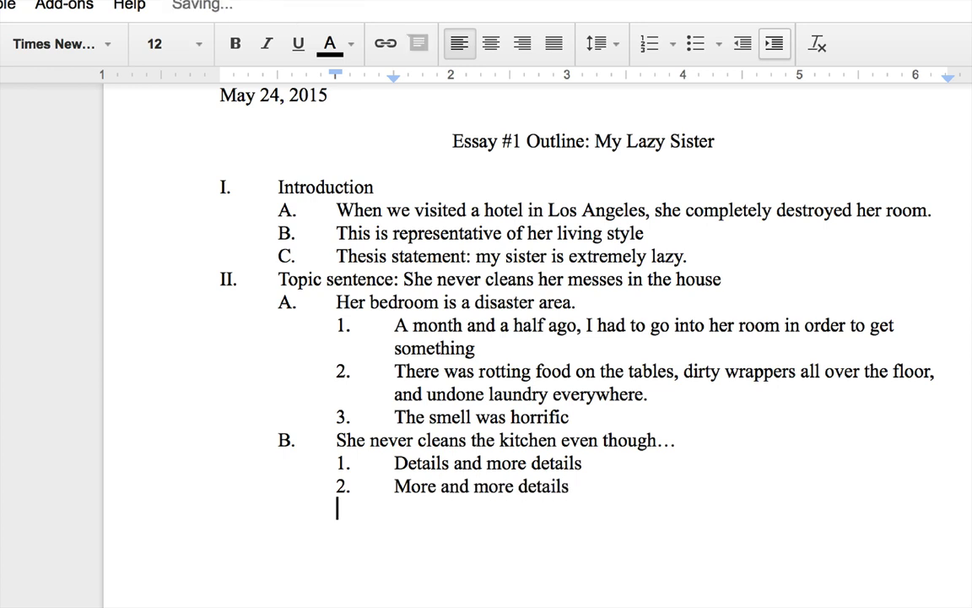
text(3.)
key(Tab)
text(How)
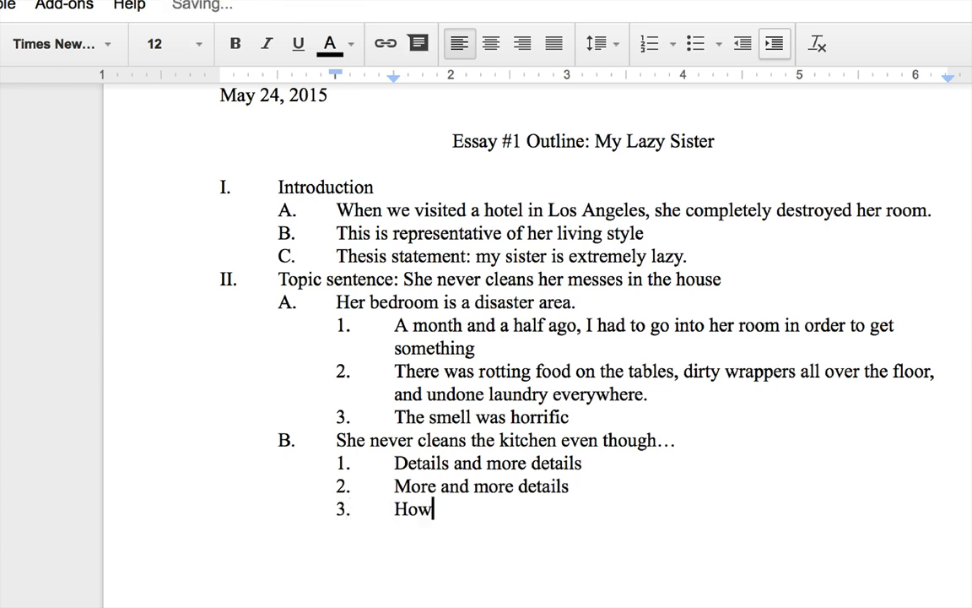
text( about a few more)
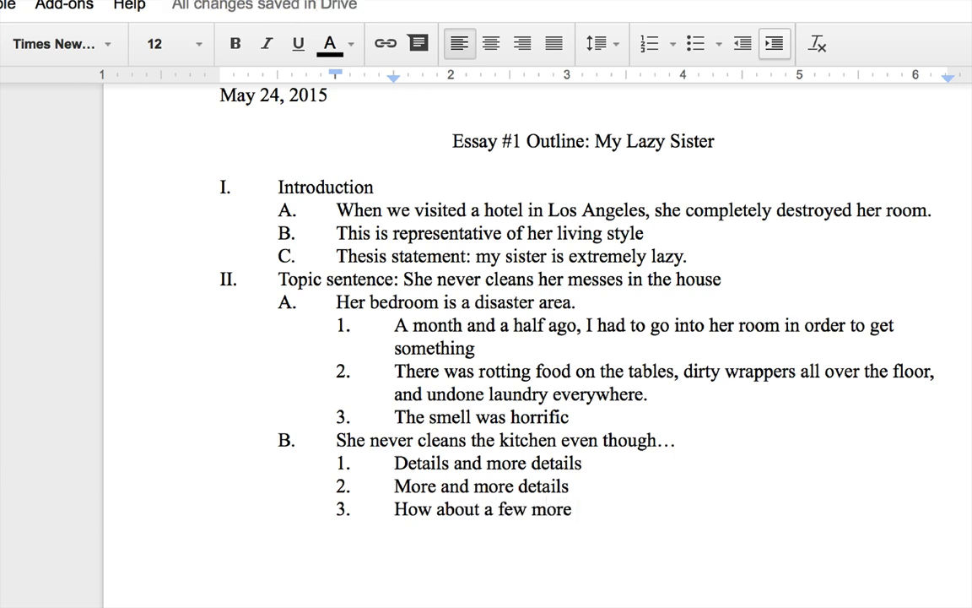
text( details.)
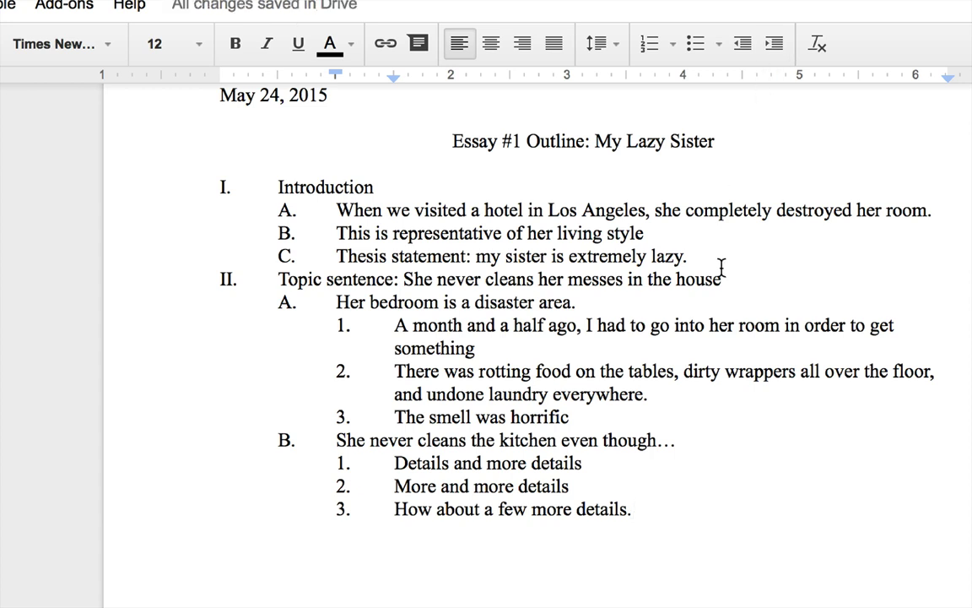
Select the entire section II with all its sub-points, and place the cursor on a new line below it.
key(Return)
key(Return)
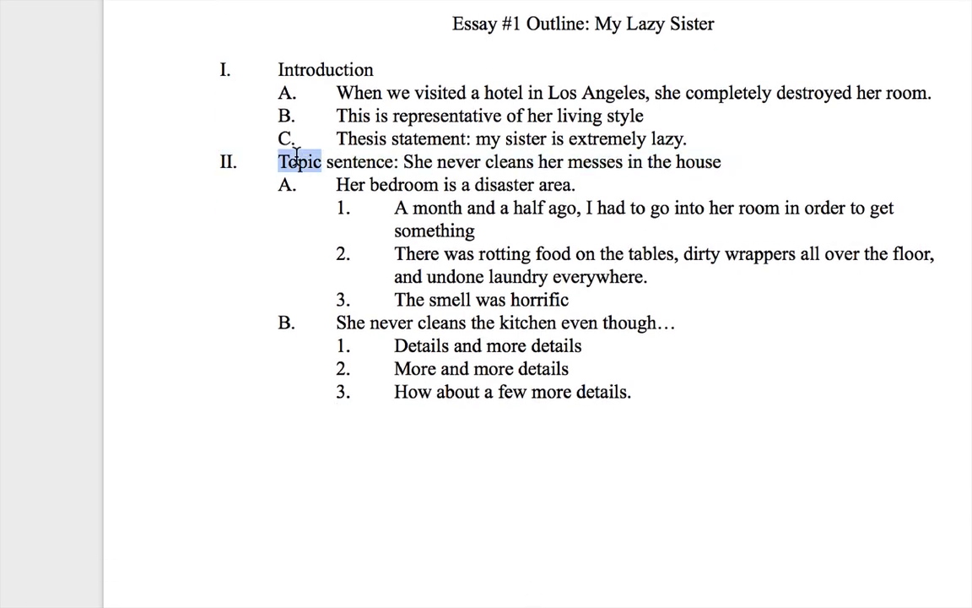
drag(298, 154, 300, 249)
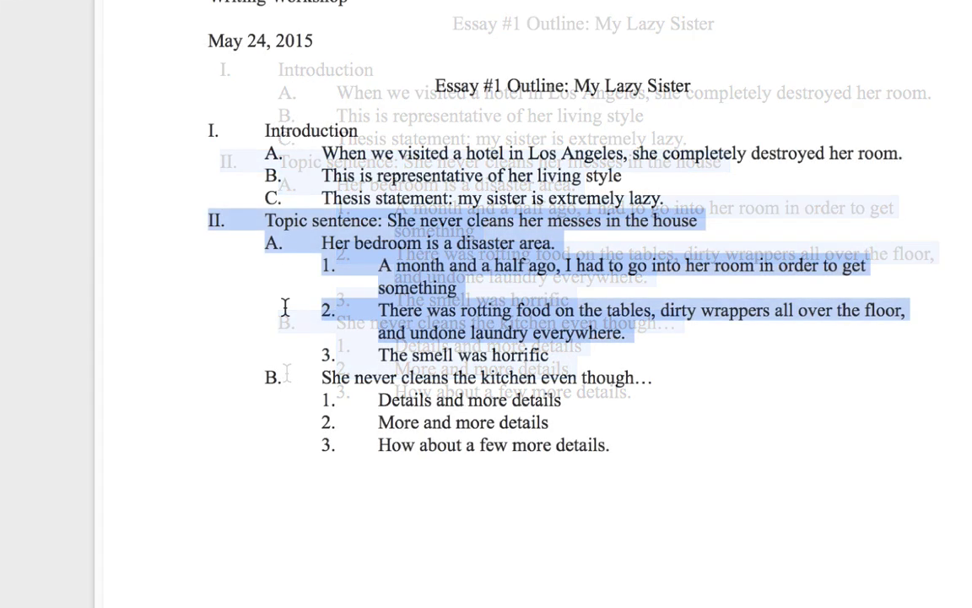
drag(285, 307, 319, 436)
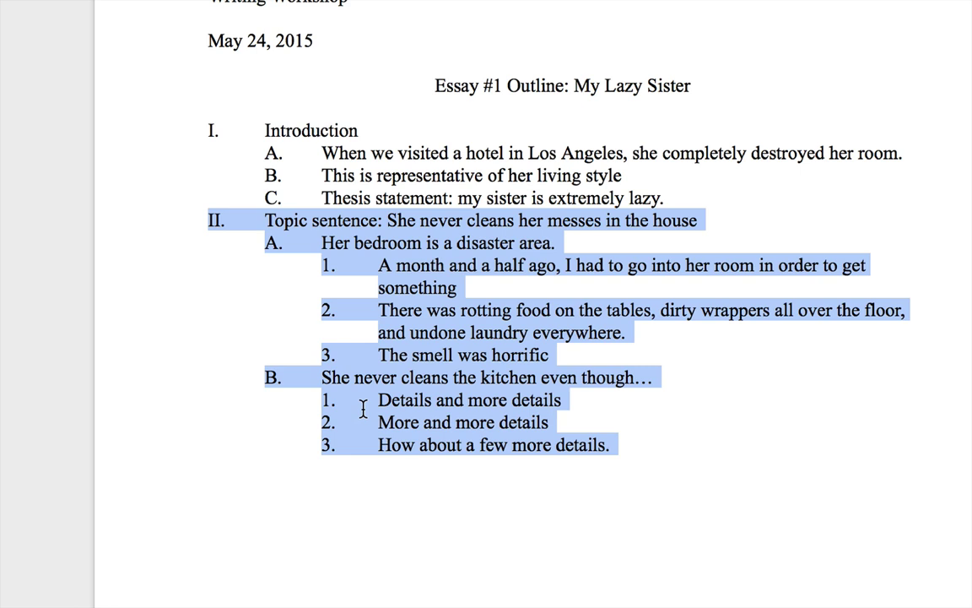
click(297, 469)
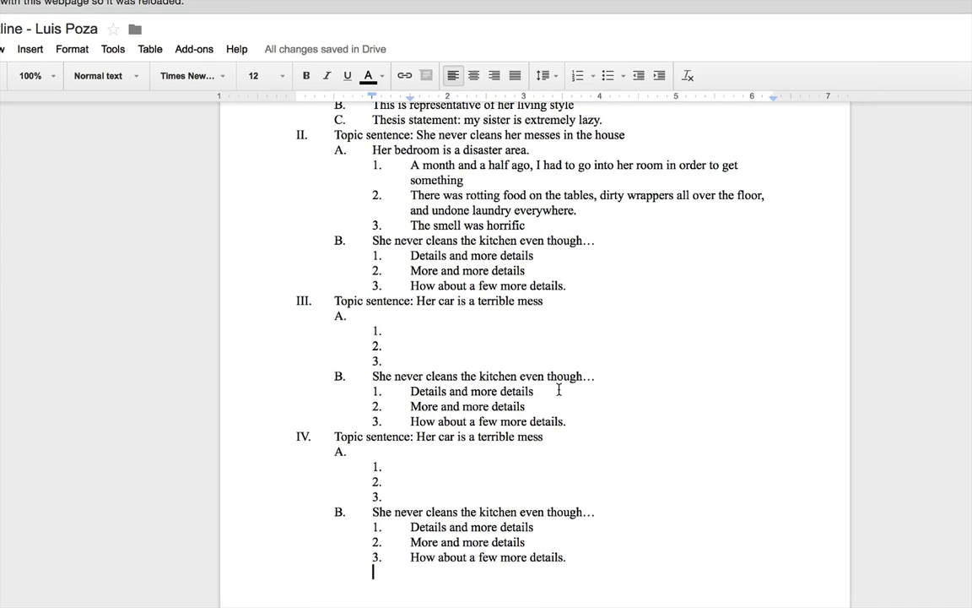
Decrease the indent of the empty line below section IV by two levels and enter "V." with "Conclusion".
click(637, 76)
click(638, 77)
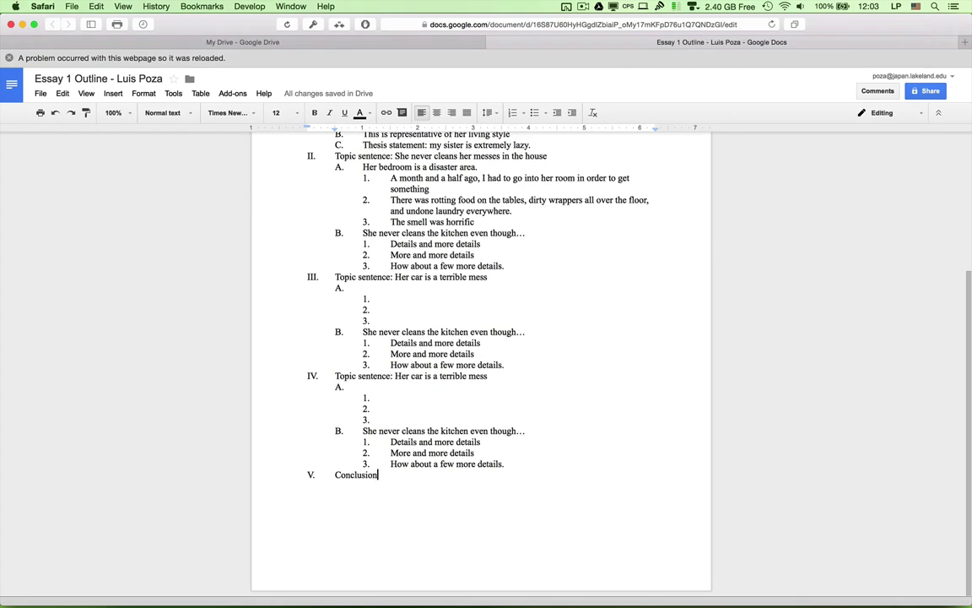
Review the whole outline from the page header and title down to the conclusion, checking the layout of each level.
scroll(481, 363, up, 5)
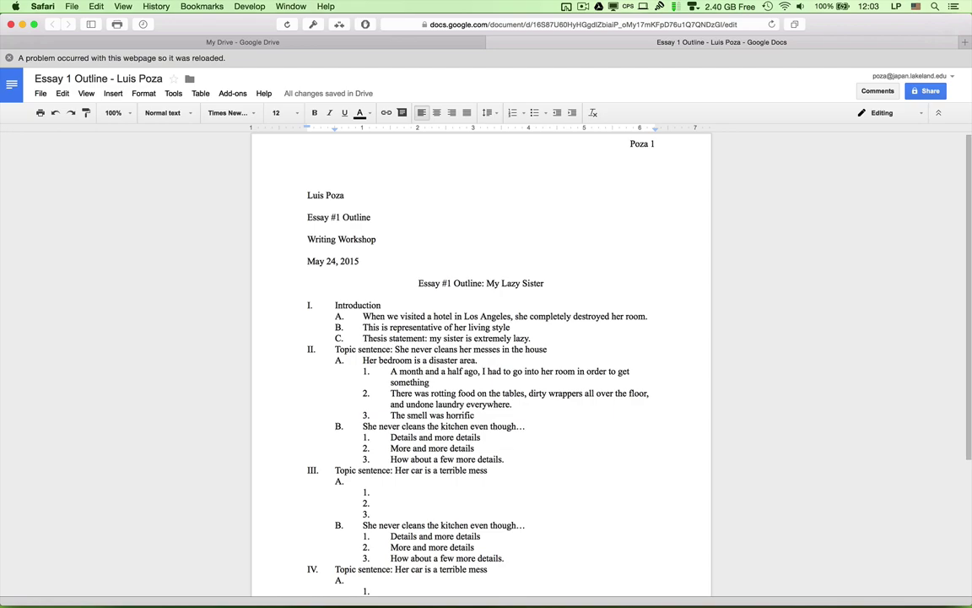
scroll(482, 363, down, 4)
scroll(481, 363, up, 2)
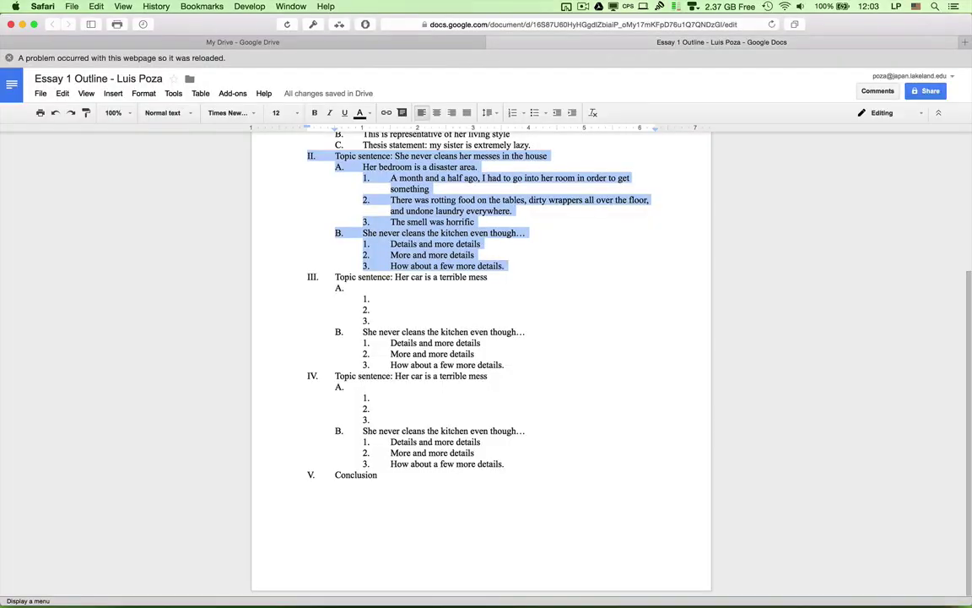
click(463, 432)
scroll(464, 432, up, 4)
scroll(481, 363, down, 5)
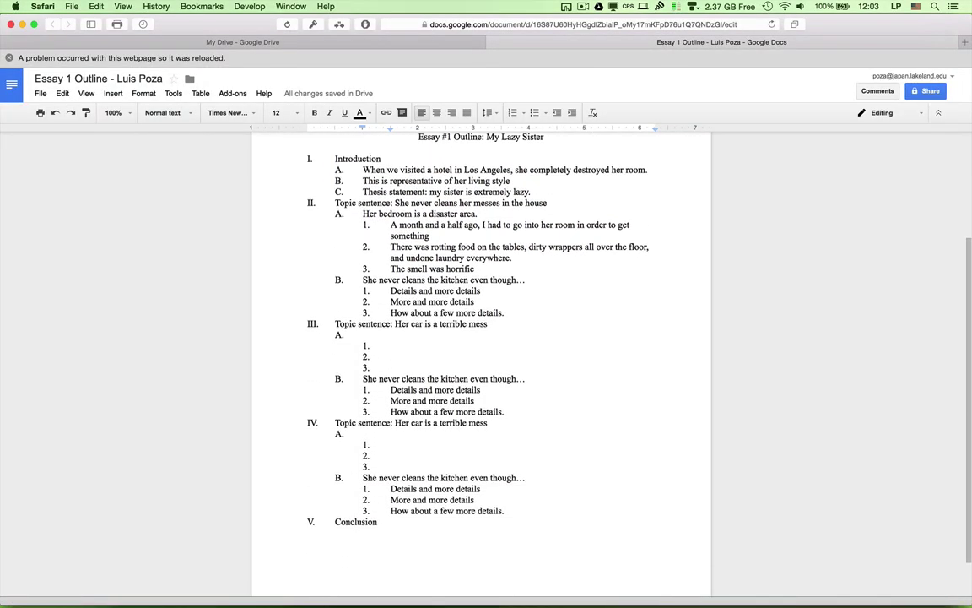
scroll(481, 363, up, 5)
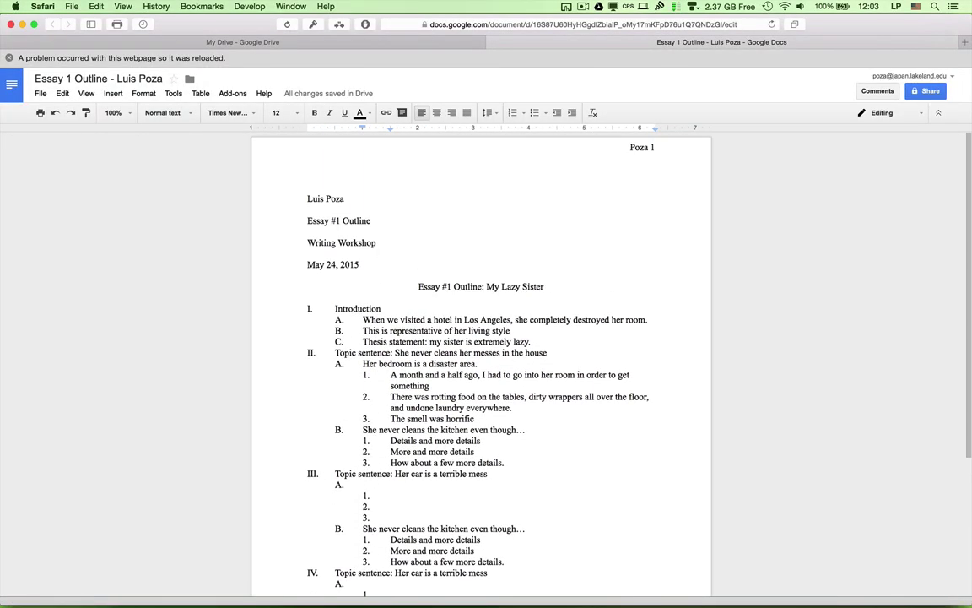